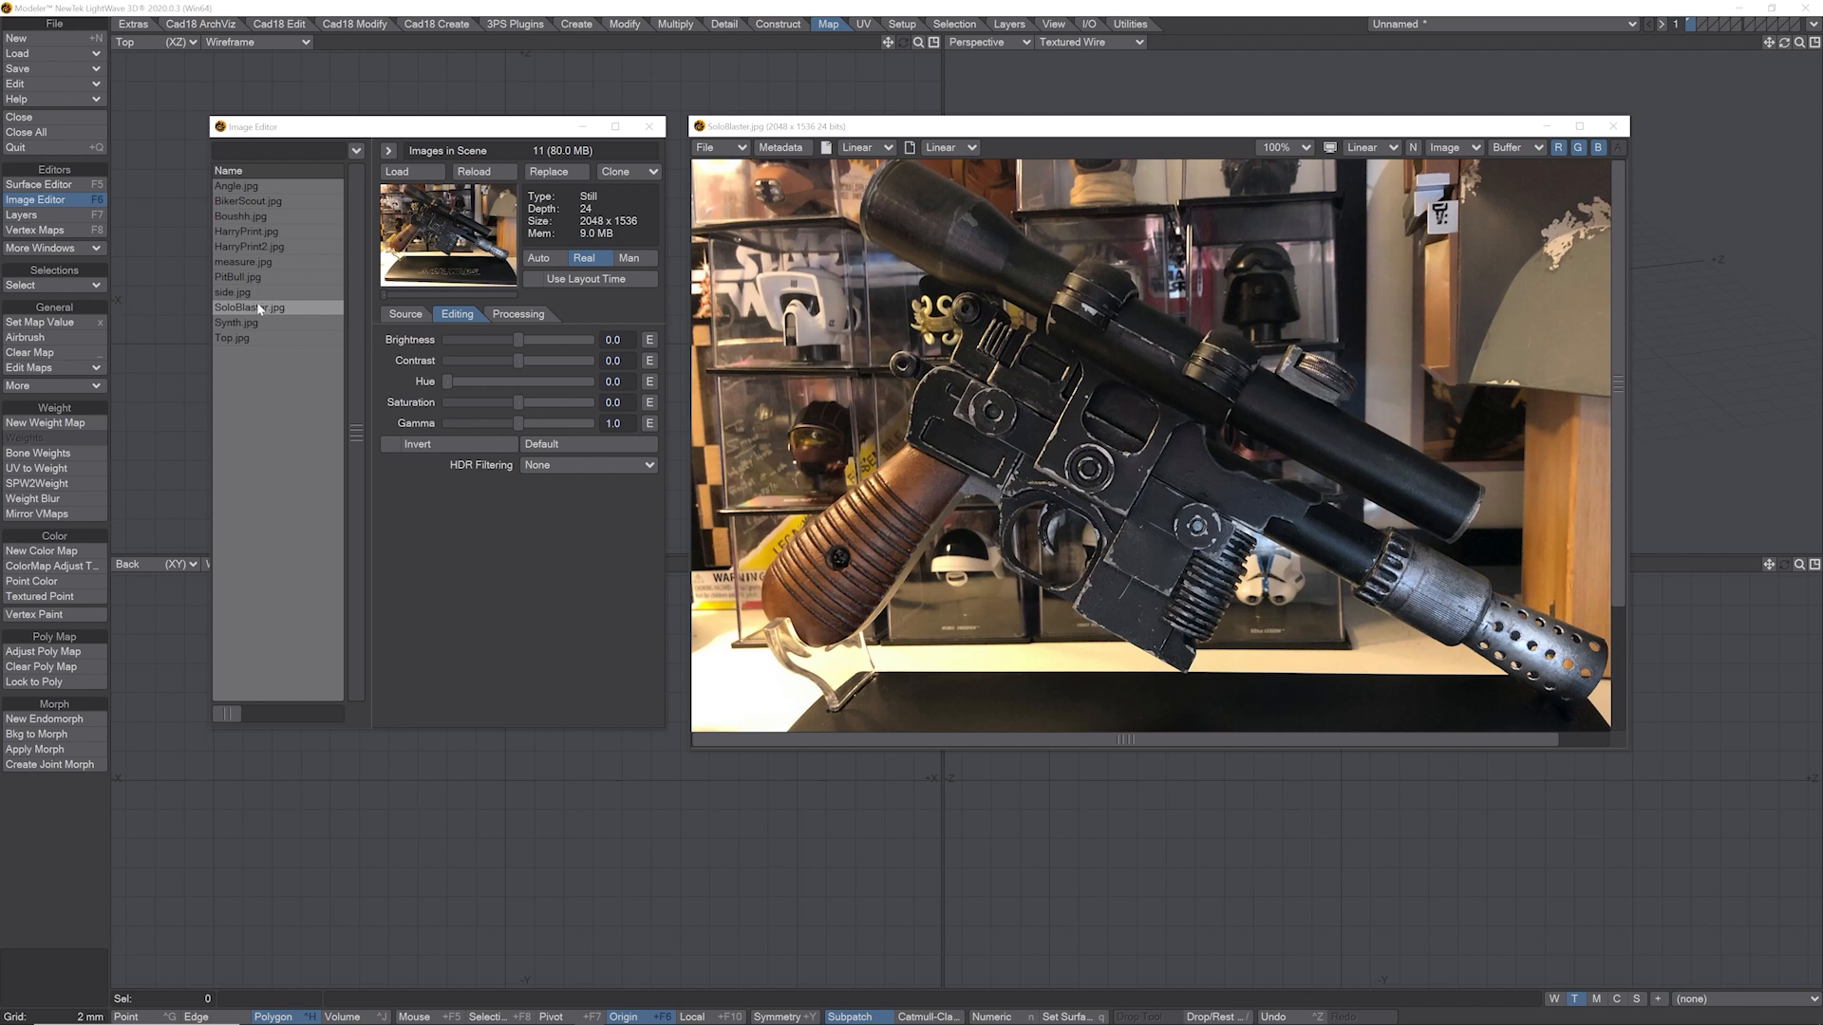
Review the prop and print photos BikerScout, Boushh, PitBull, HarryPrint and HarryPrint2, and close the image viewer.
left_click(275, 204)
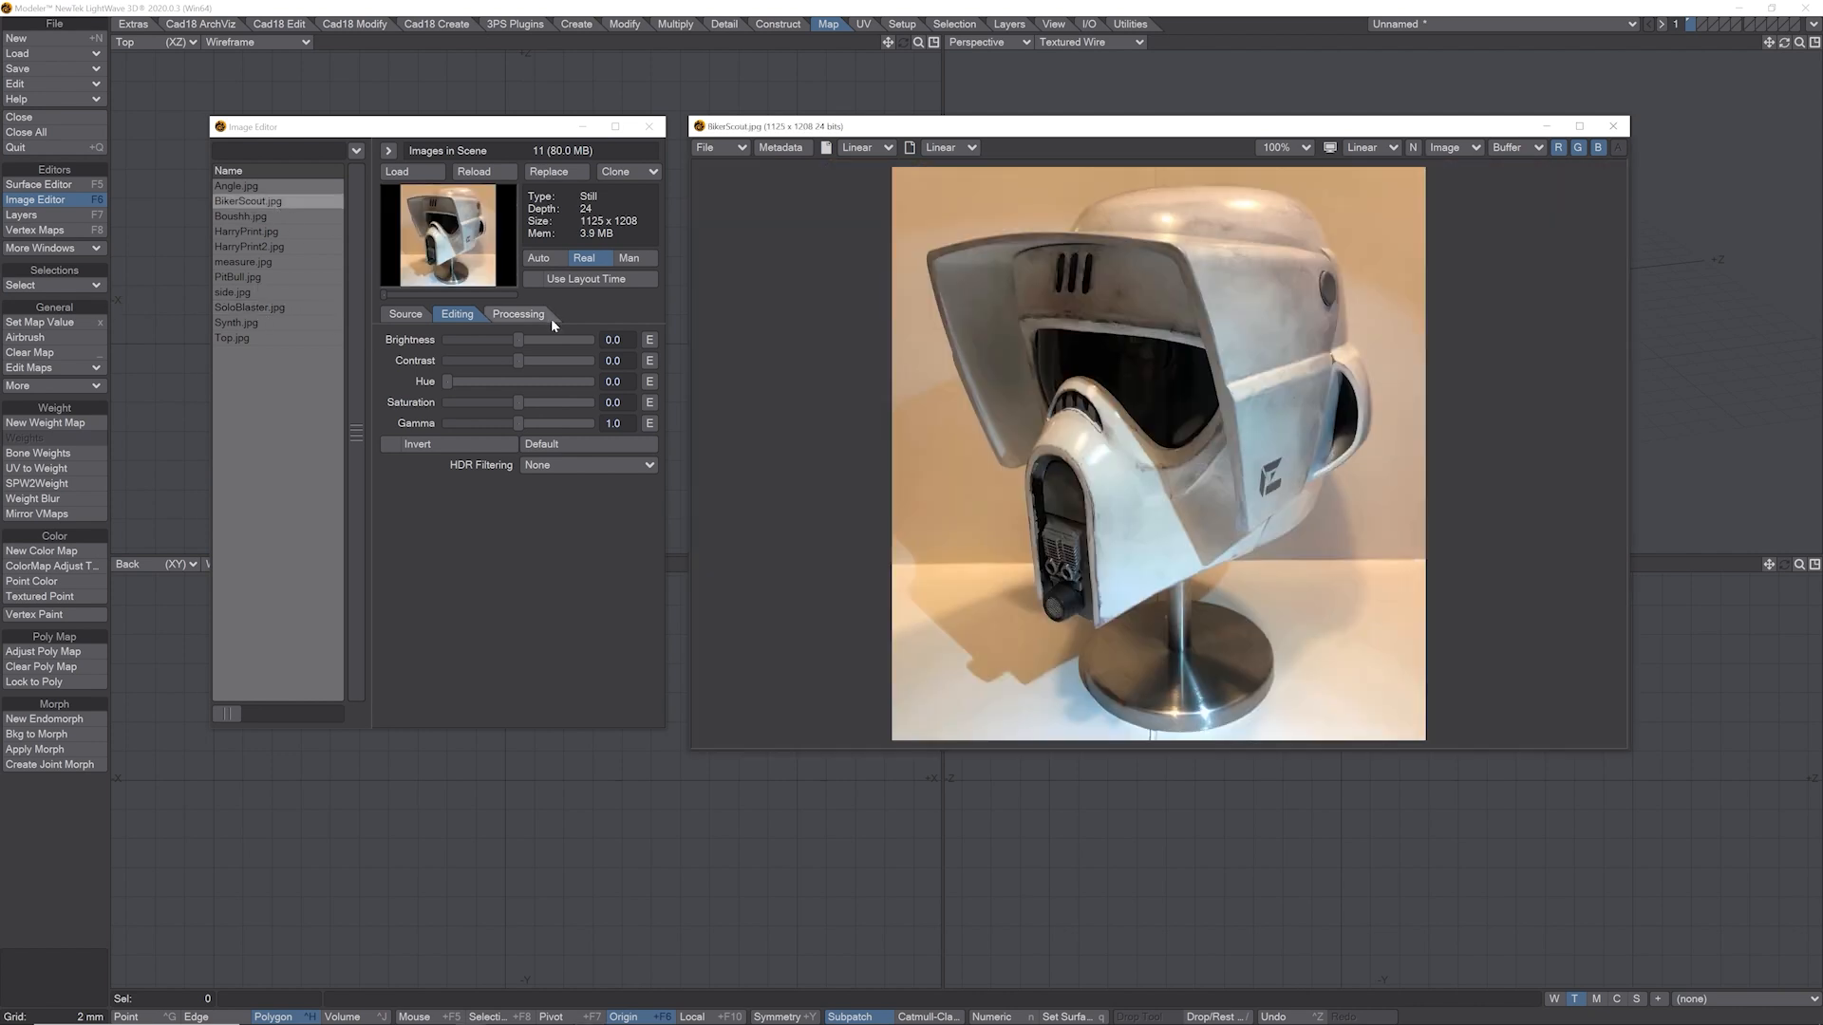
left_click(264, 217)
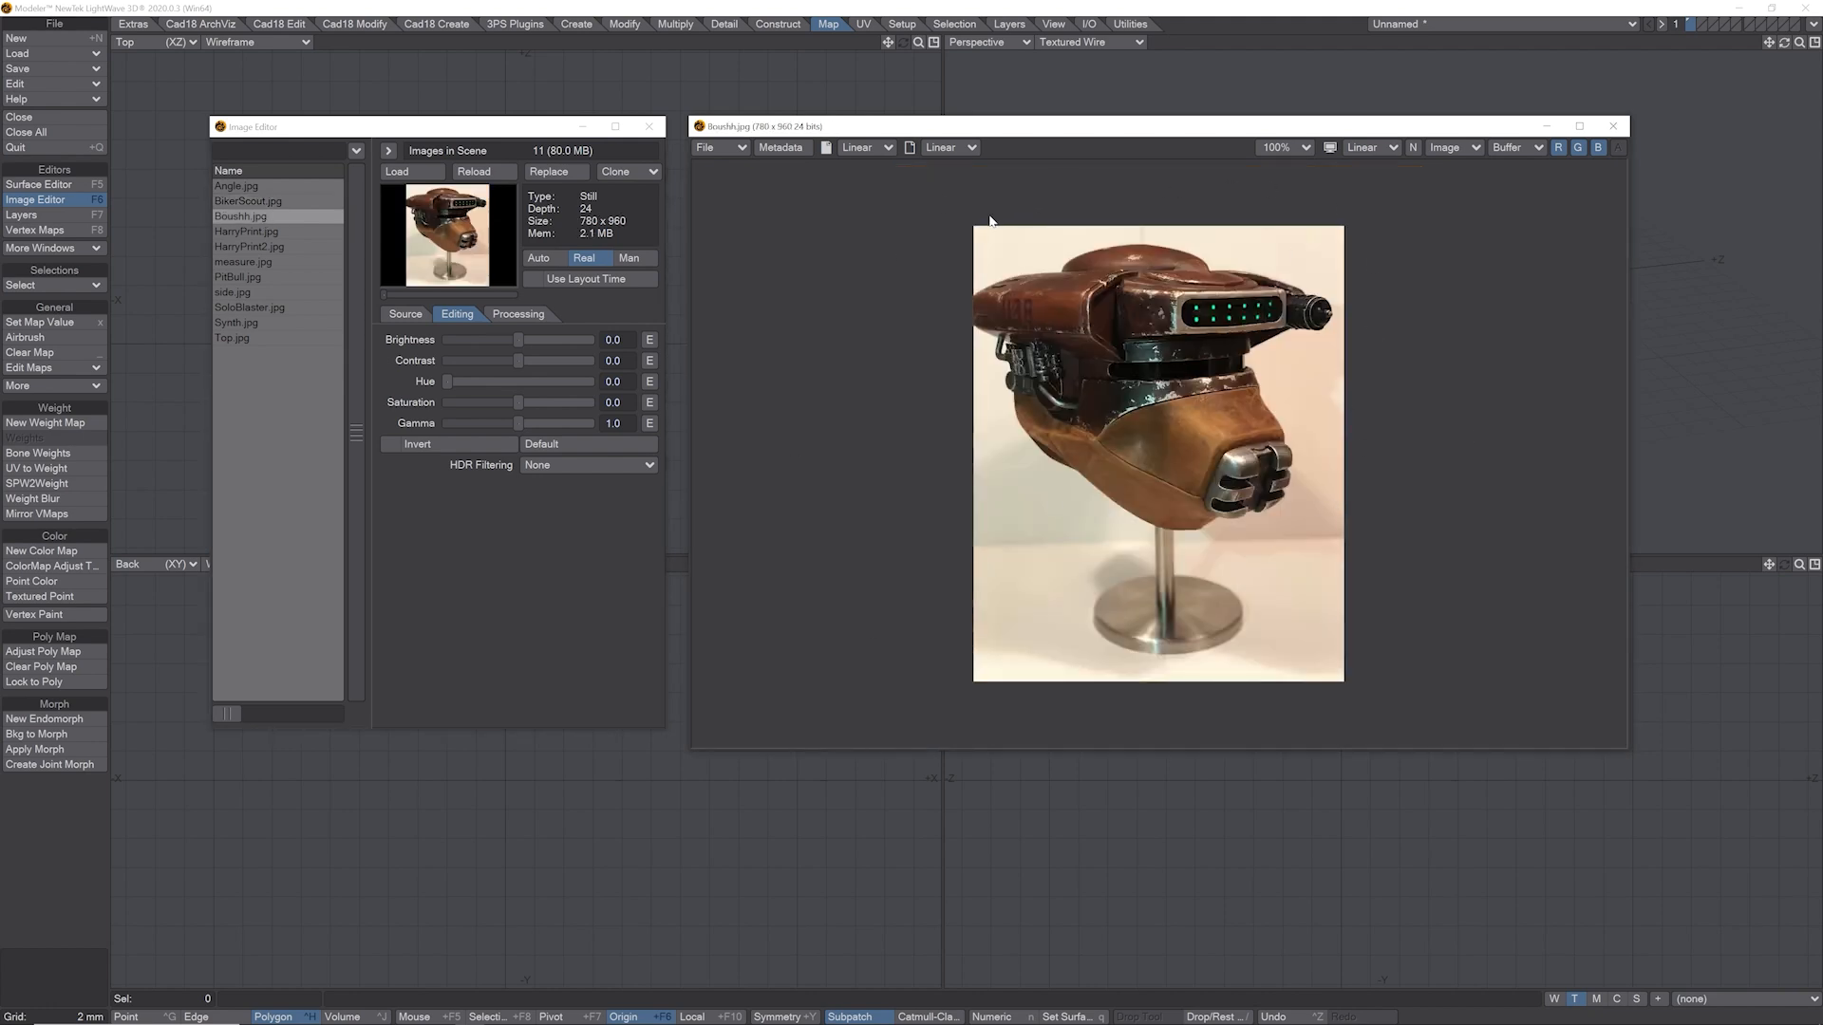
left_click(265, 277)
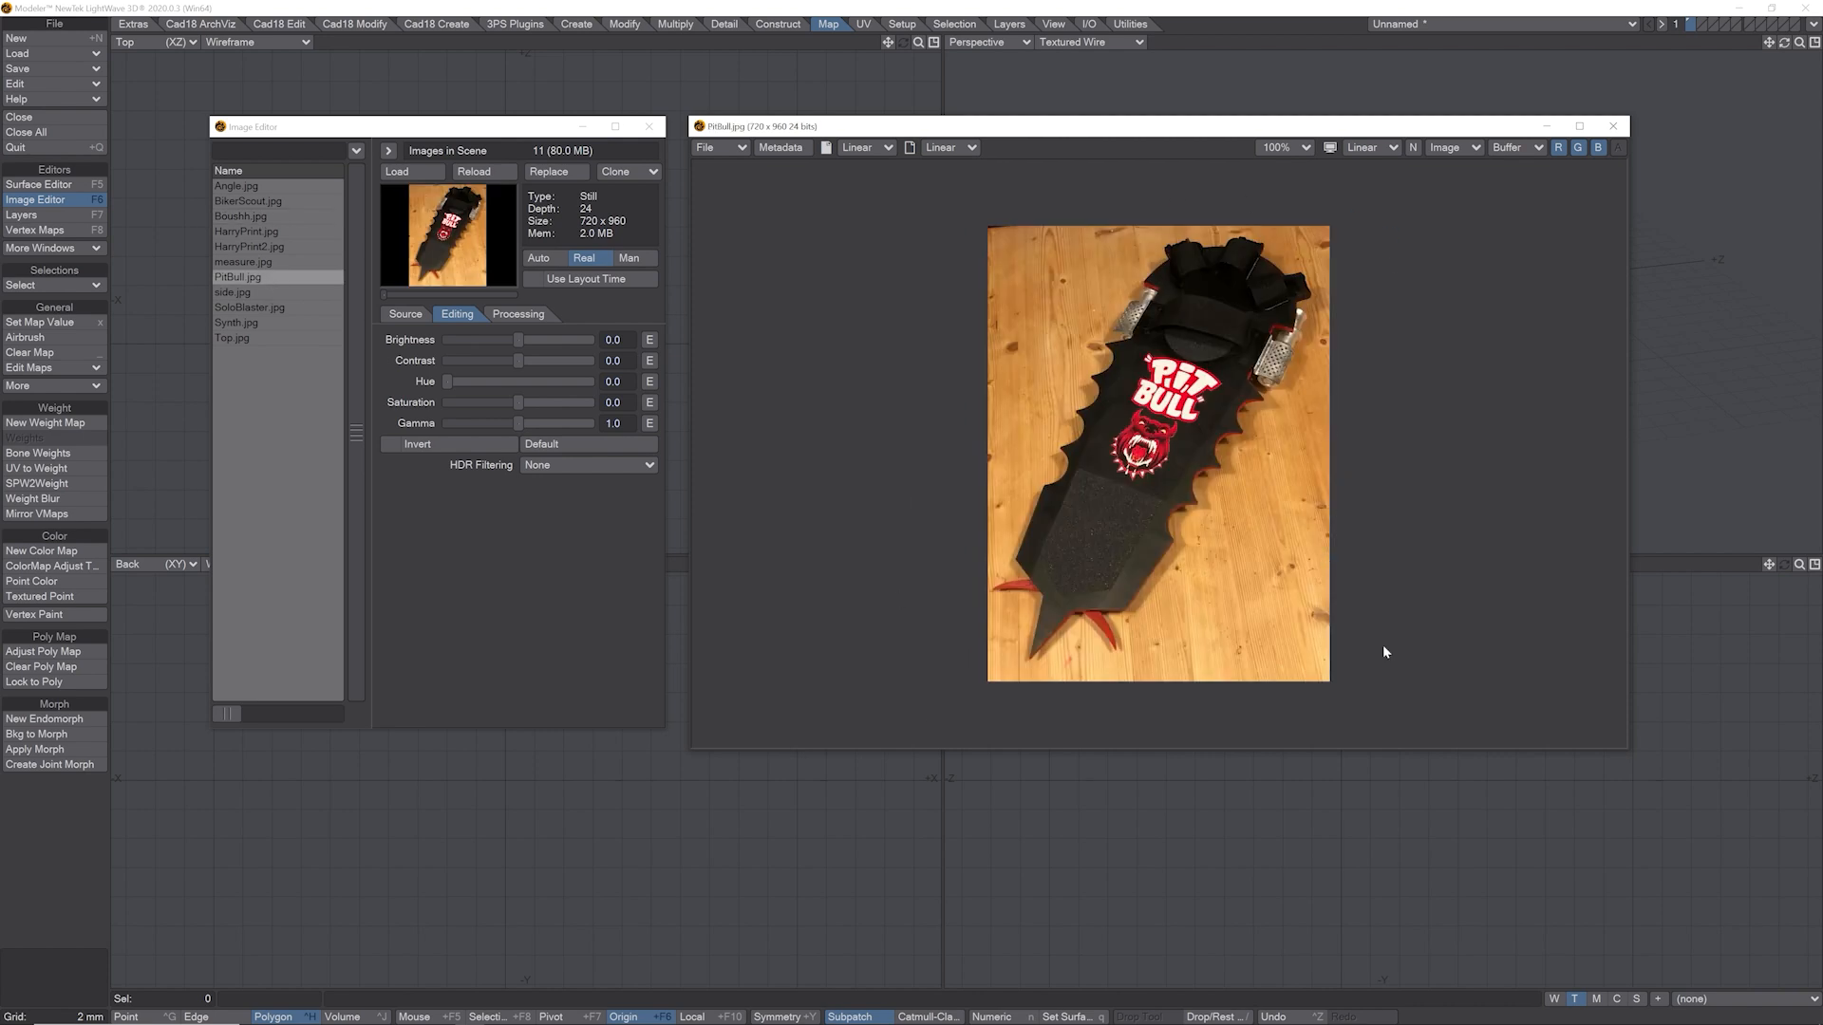
left_click(245, 233)
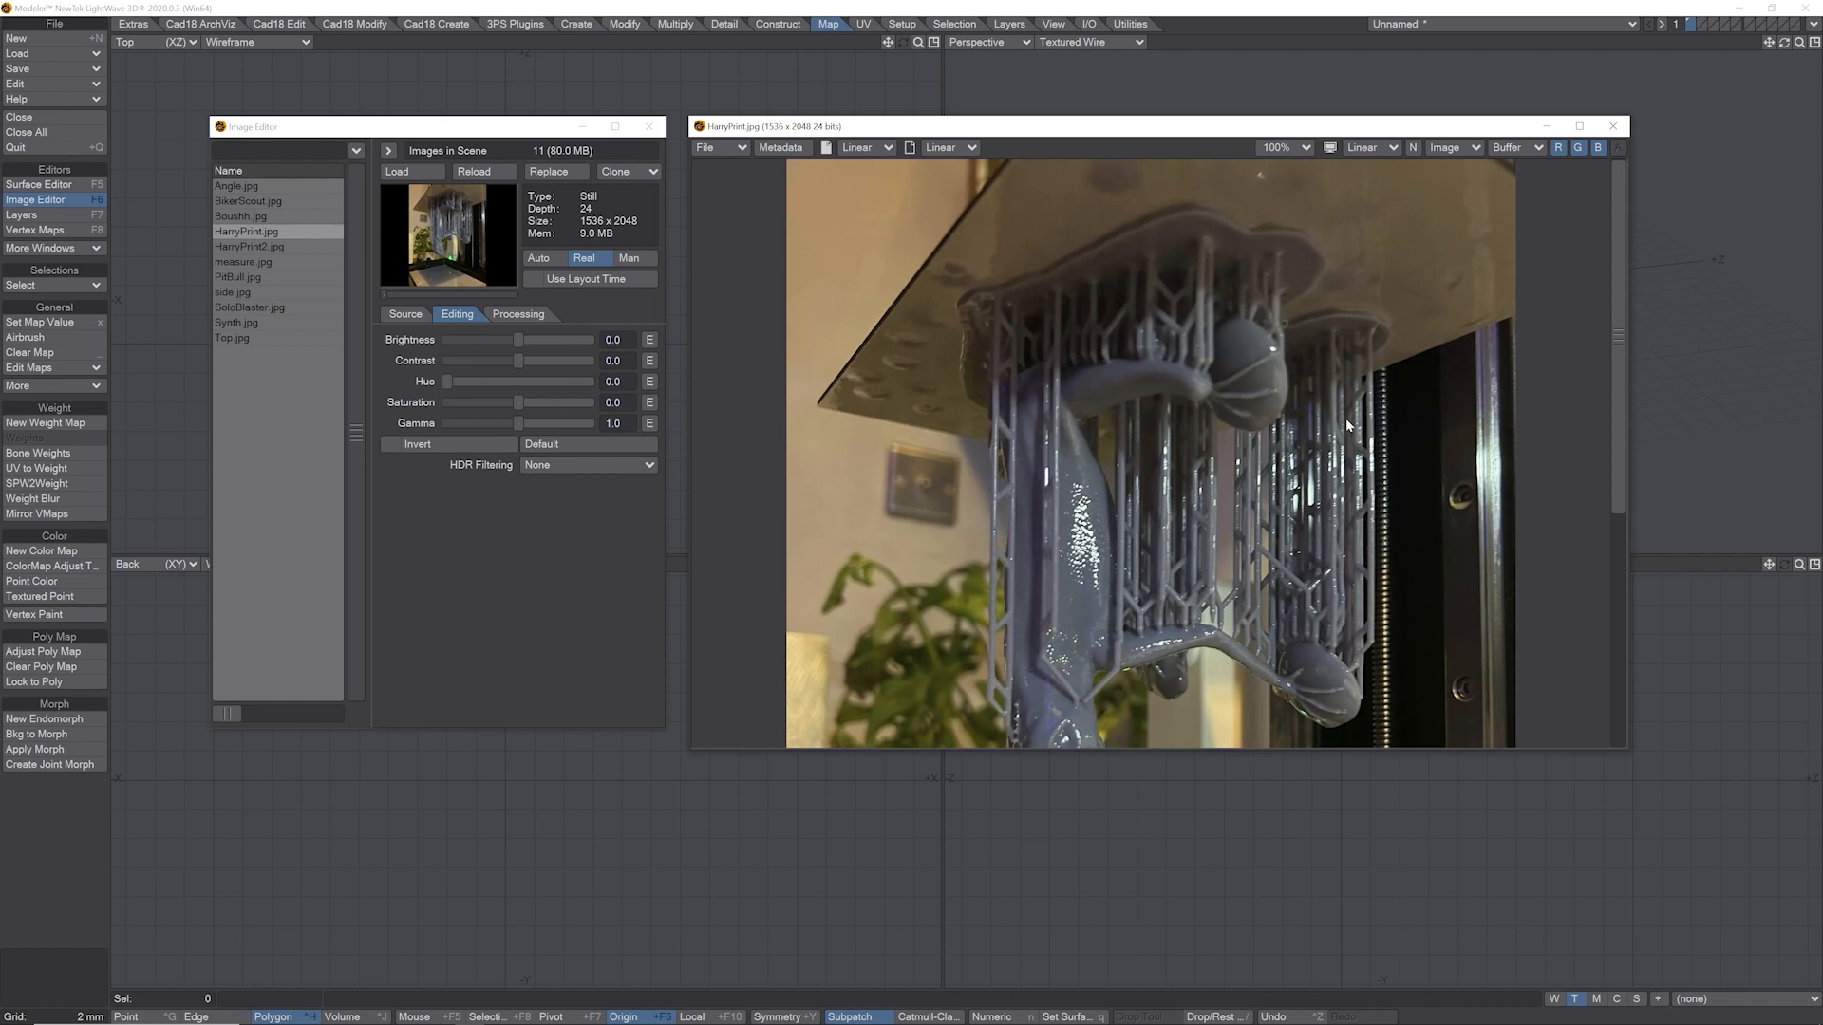
scroll(1622, 448, "down", 5)
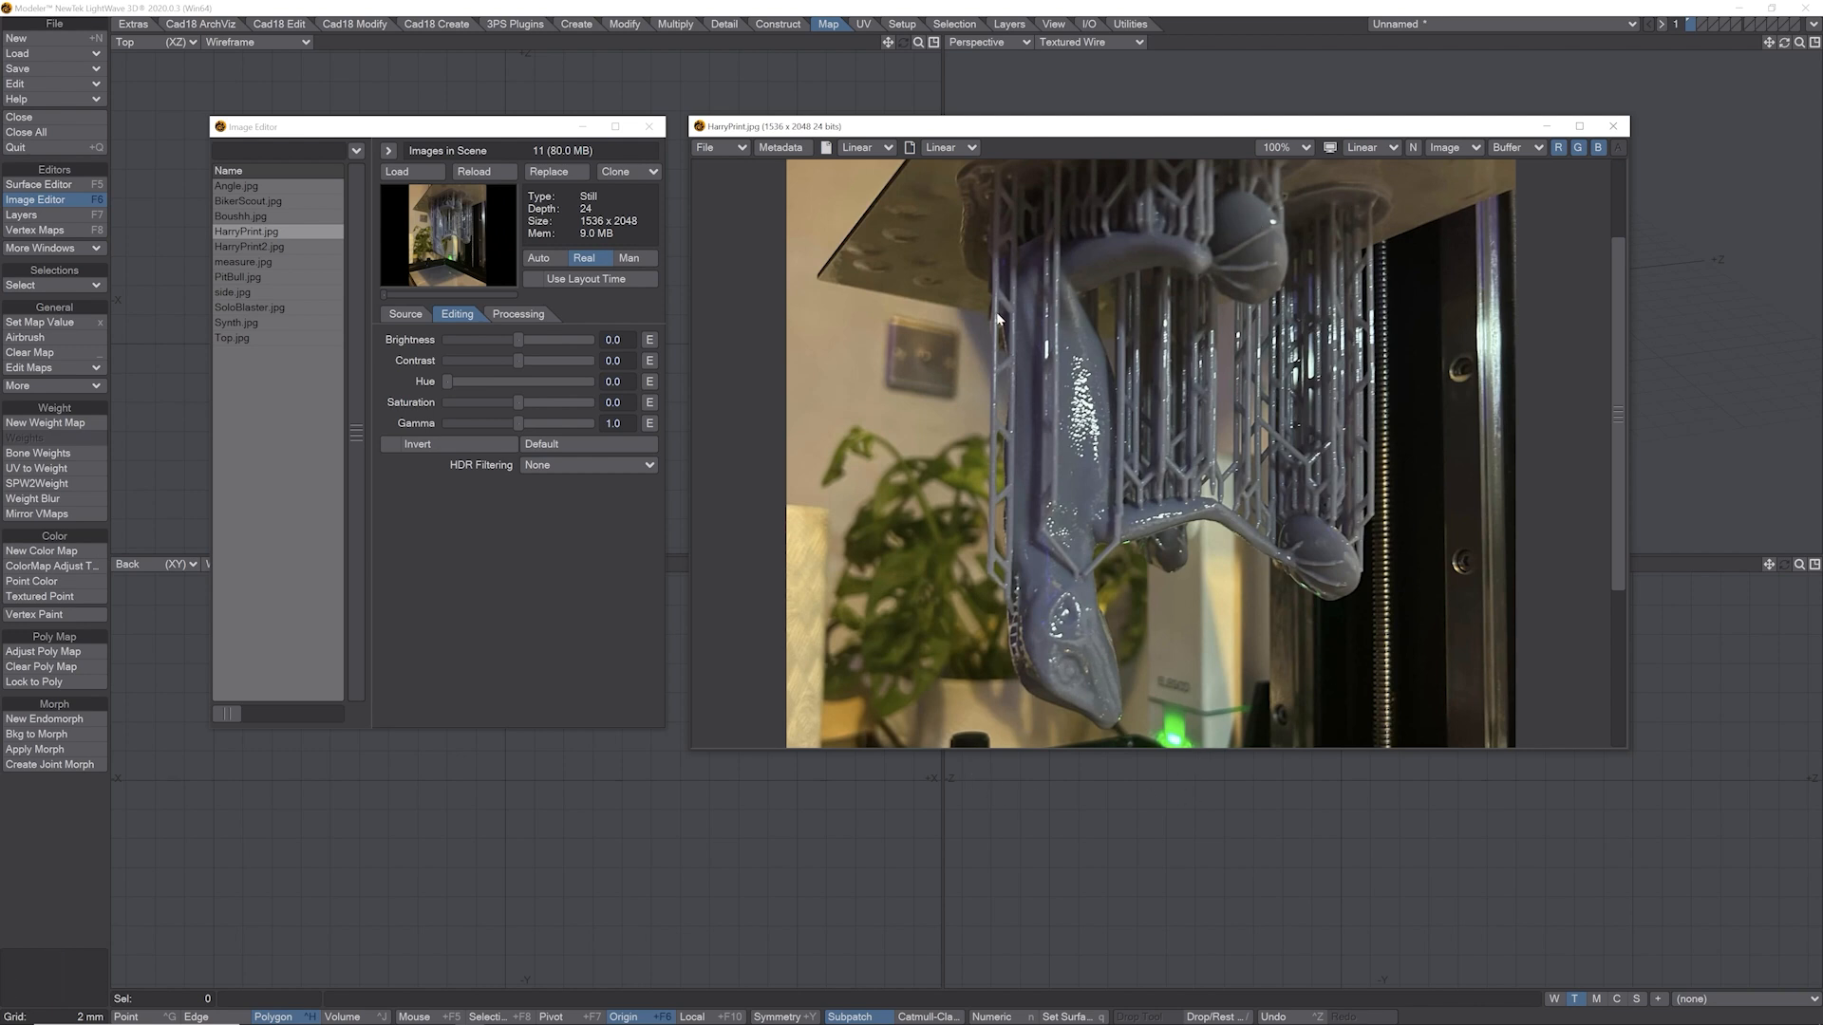
left_click(282, 250)
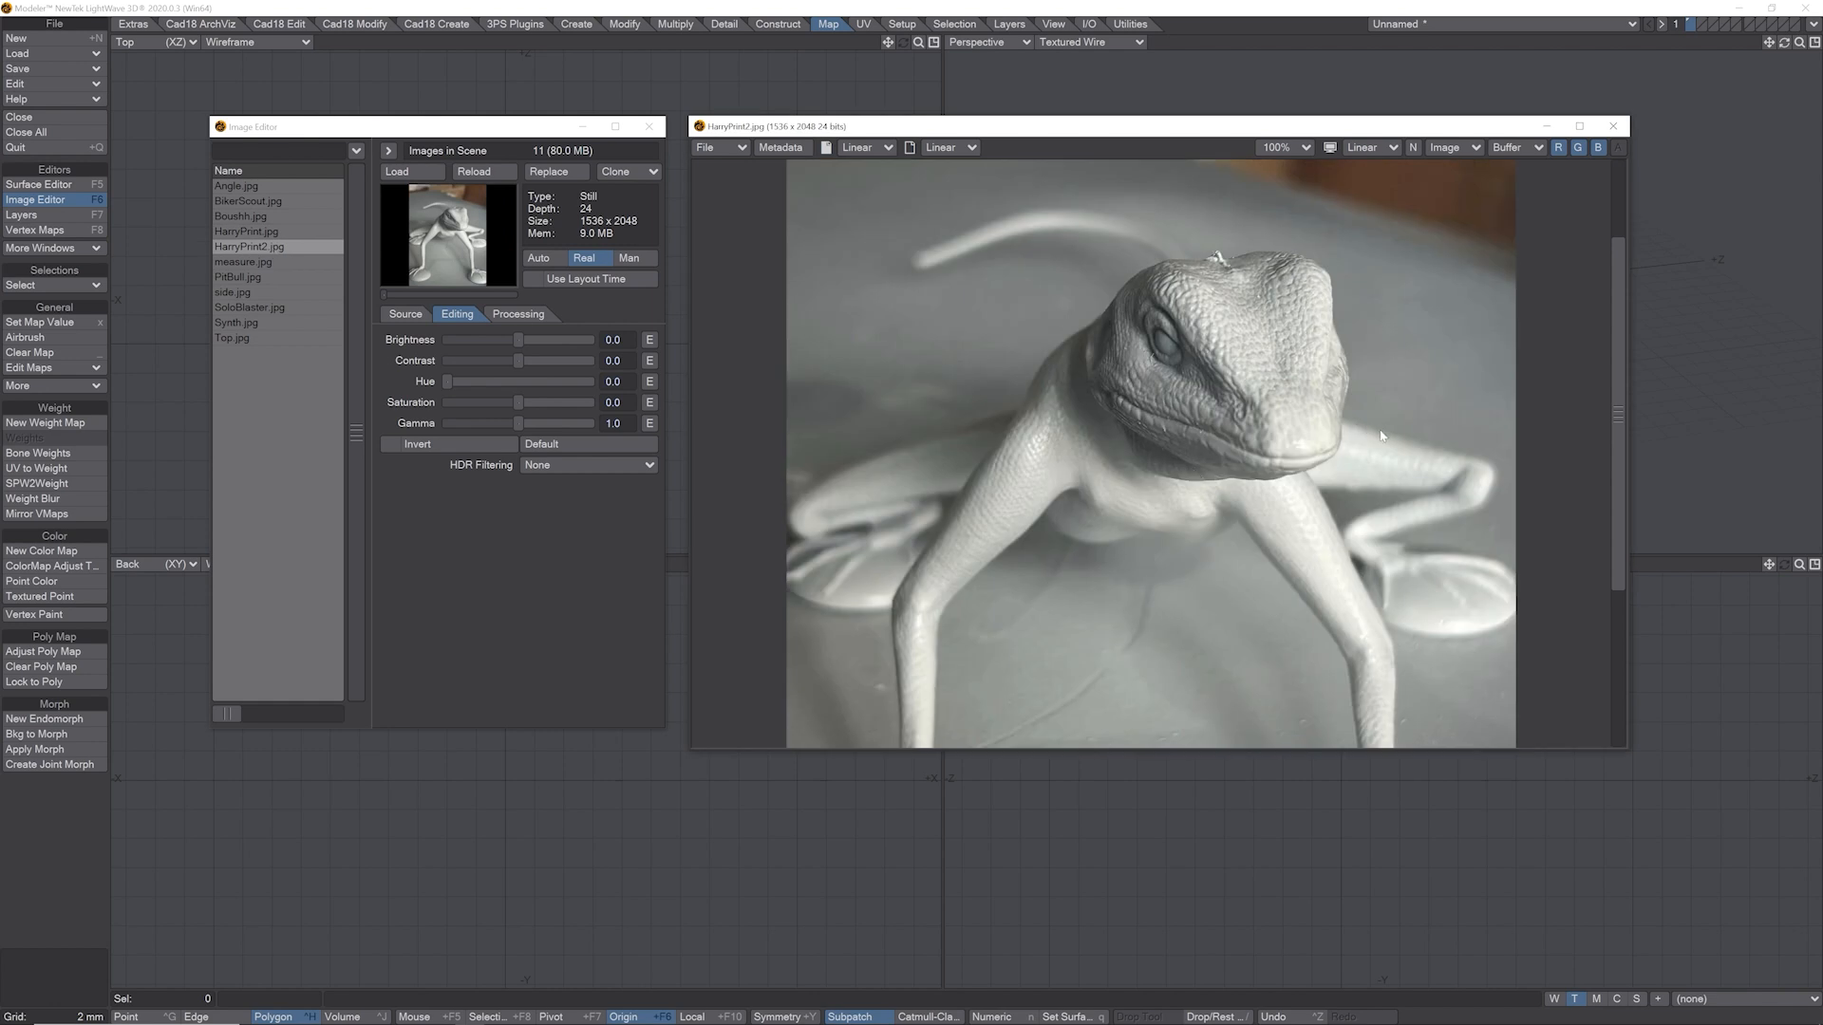
left_click_drag(1620, 390, 1608, 465)
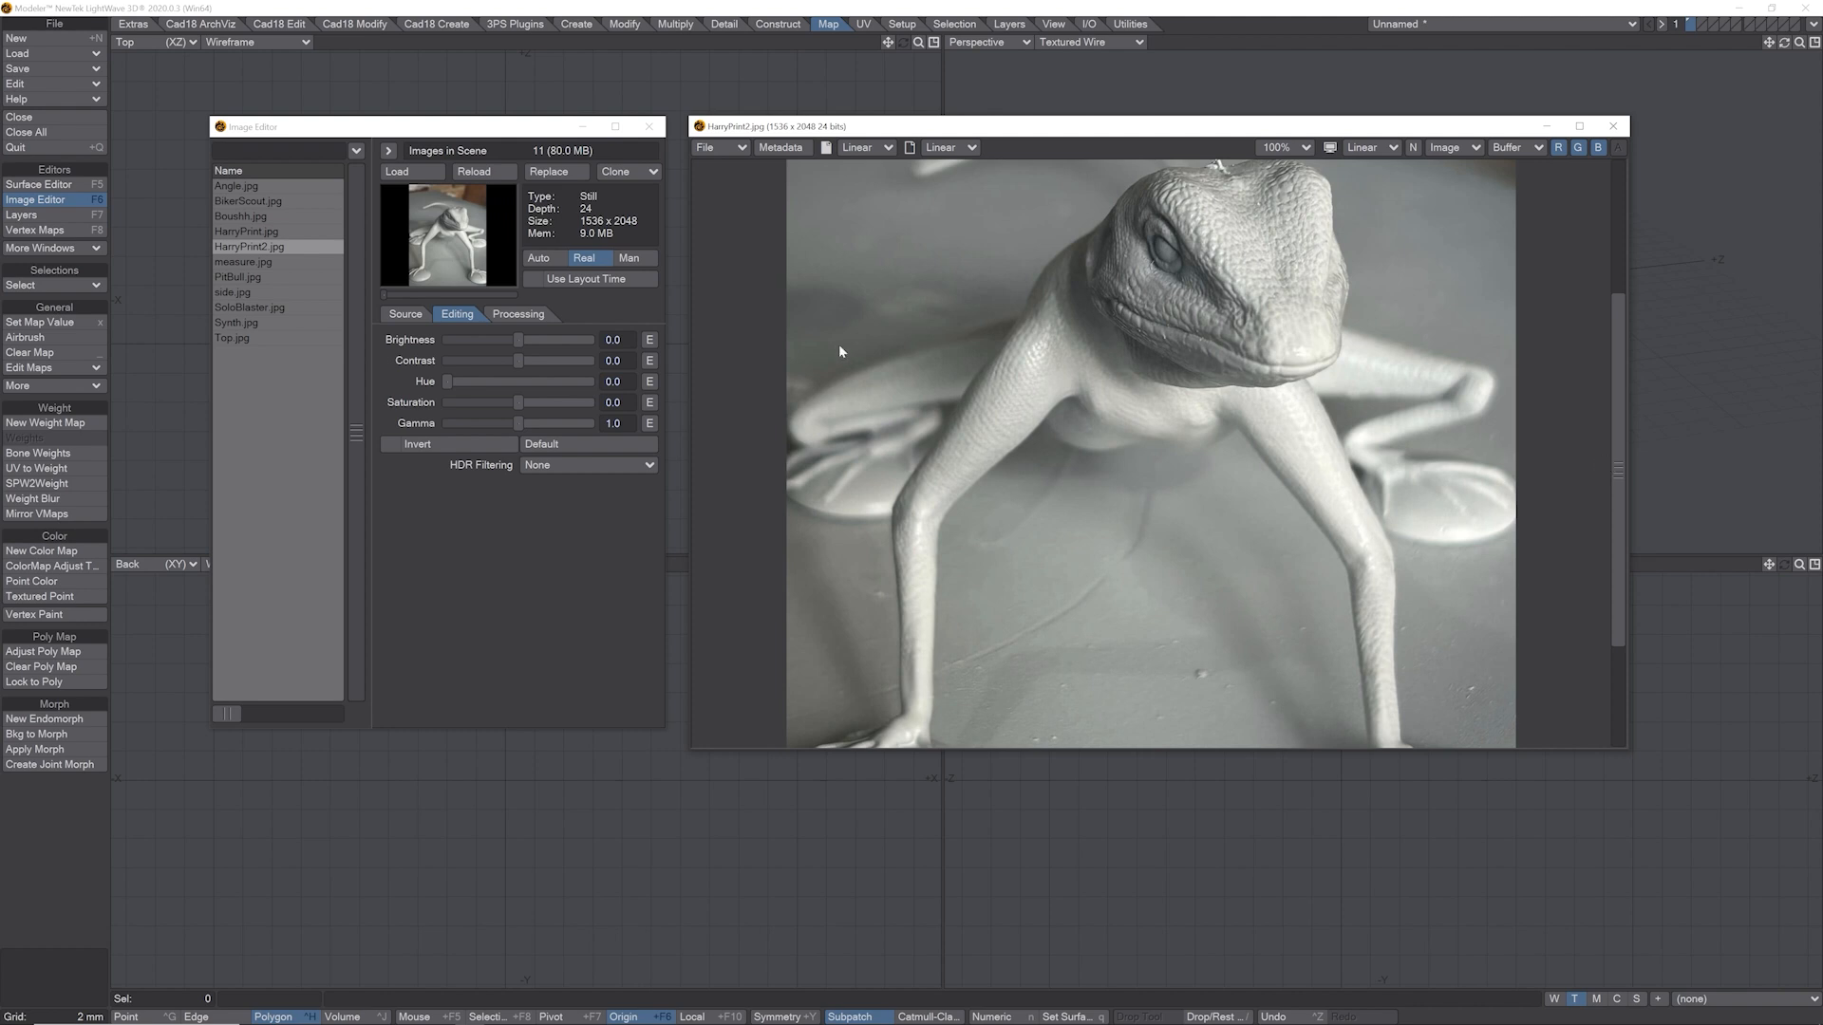
left_click(1612, 127)
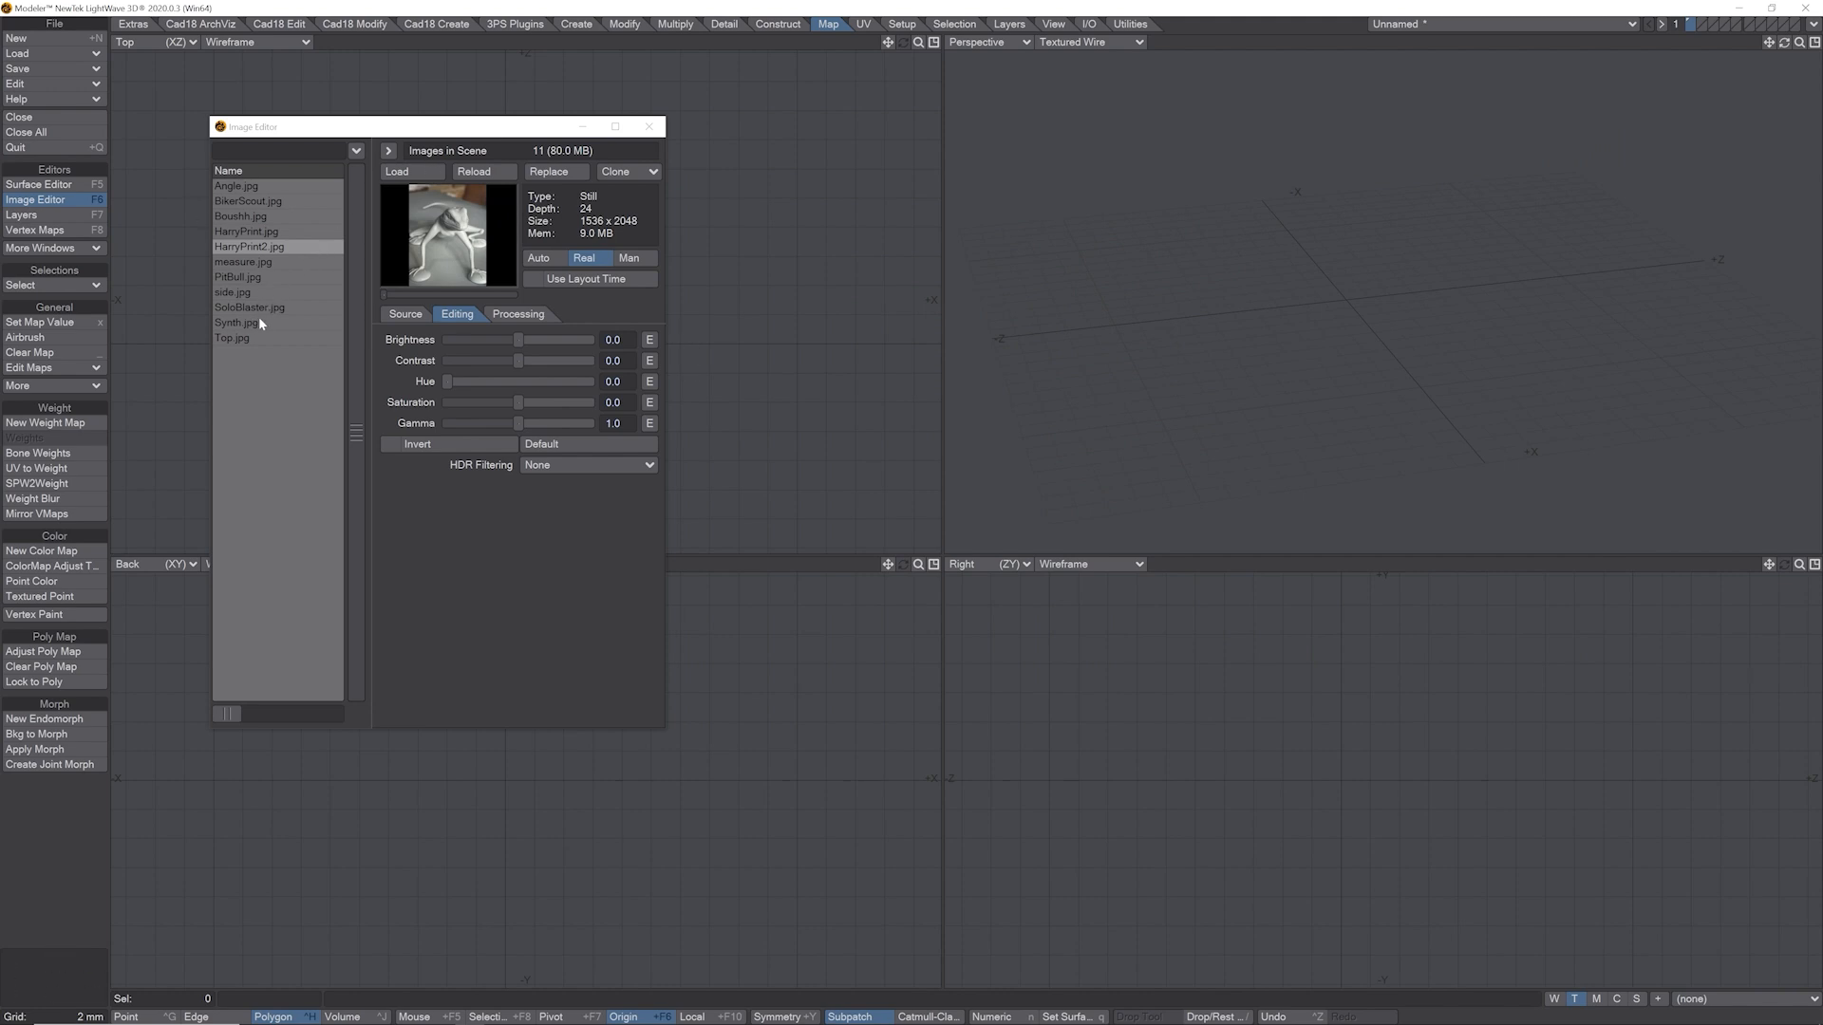
Examine the reference photos Synth, measure, Top, side and Angle, and close the viewer and the image editor.
double_click(228, 323)
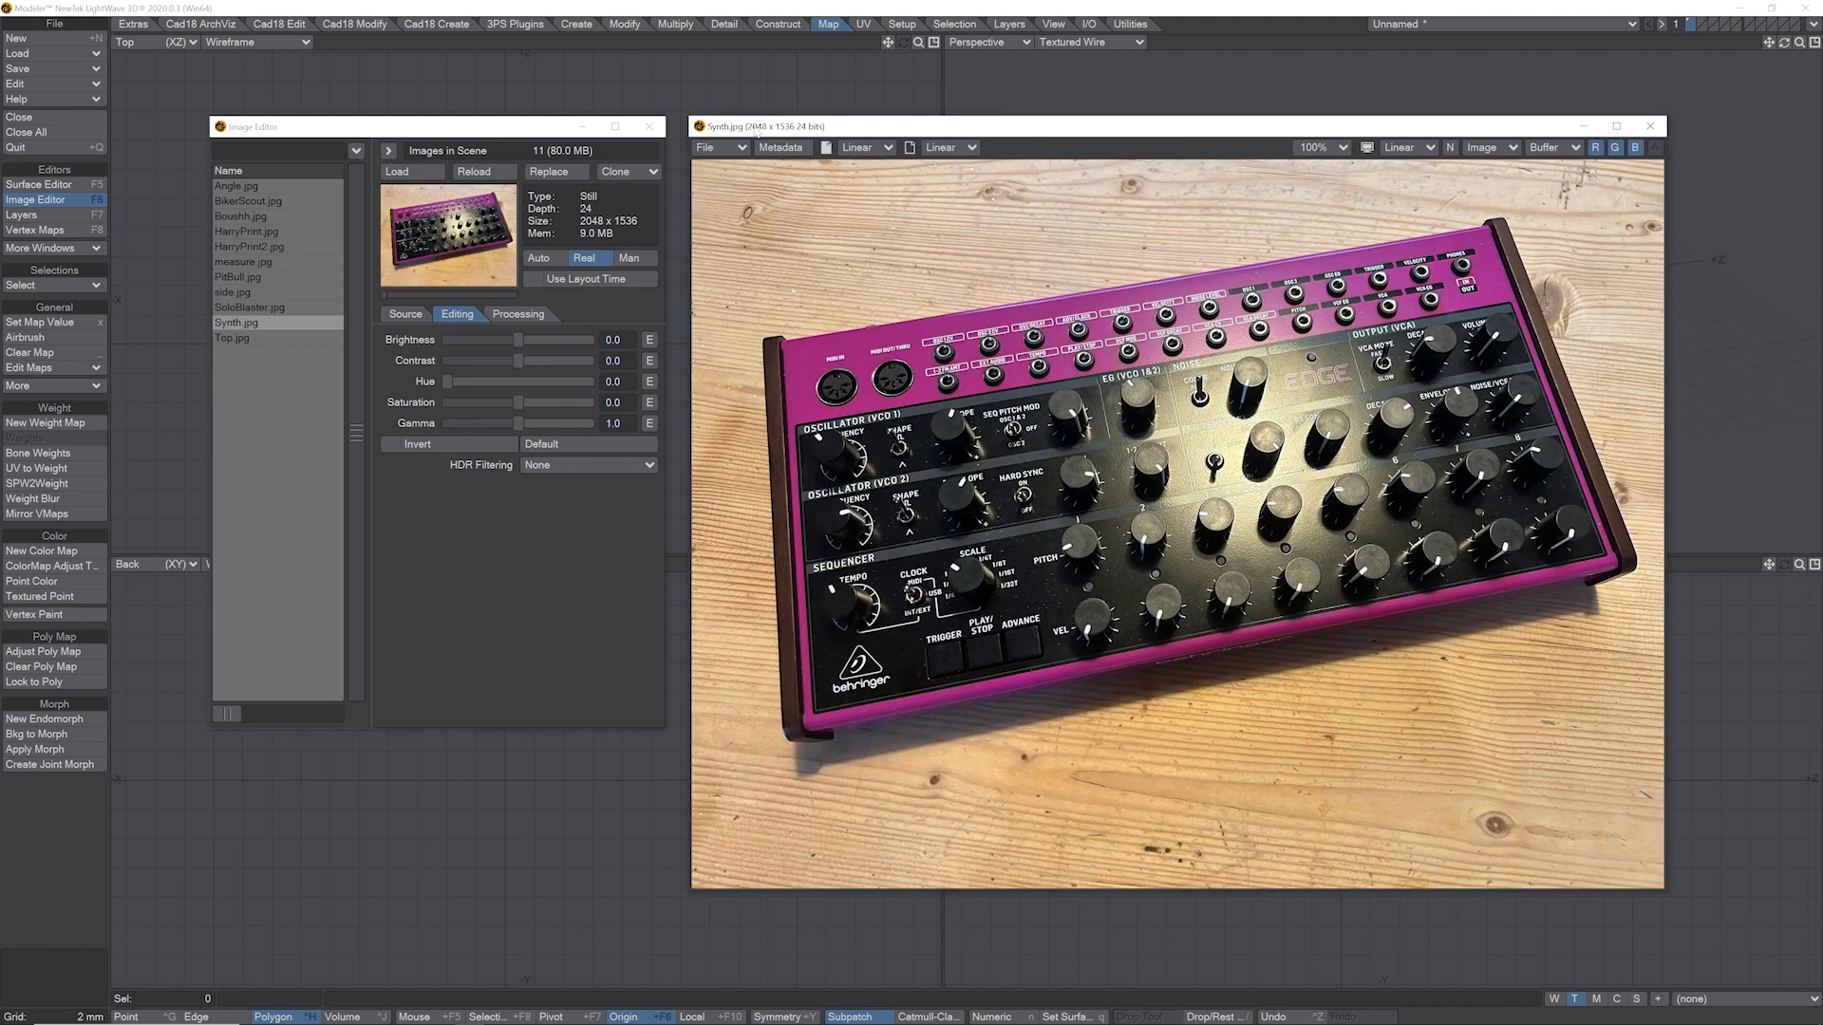
left_click_drag(754, 117, 714, 100)
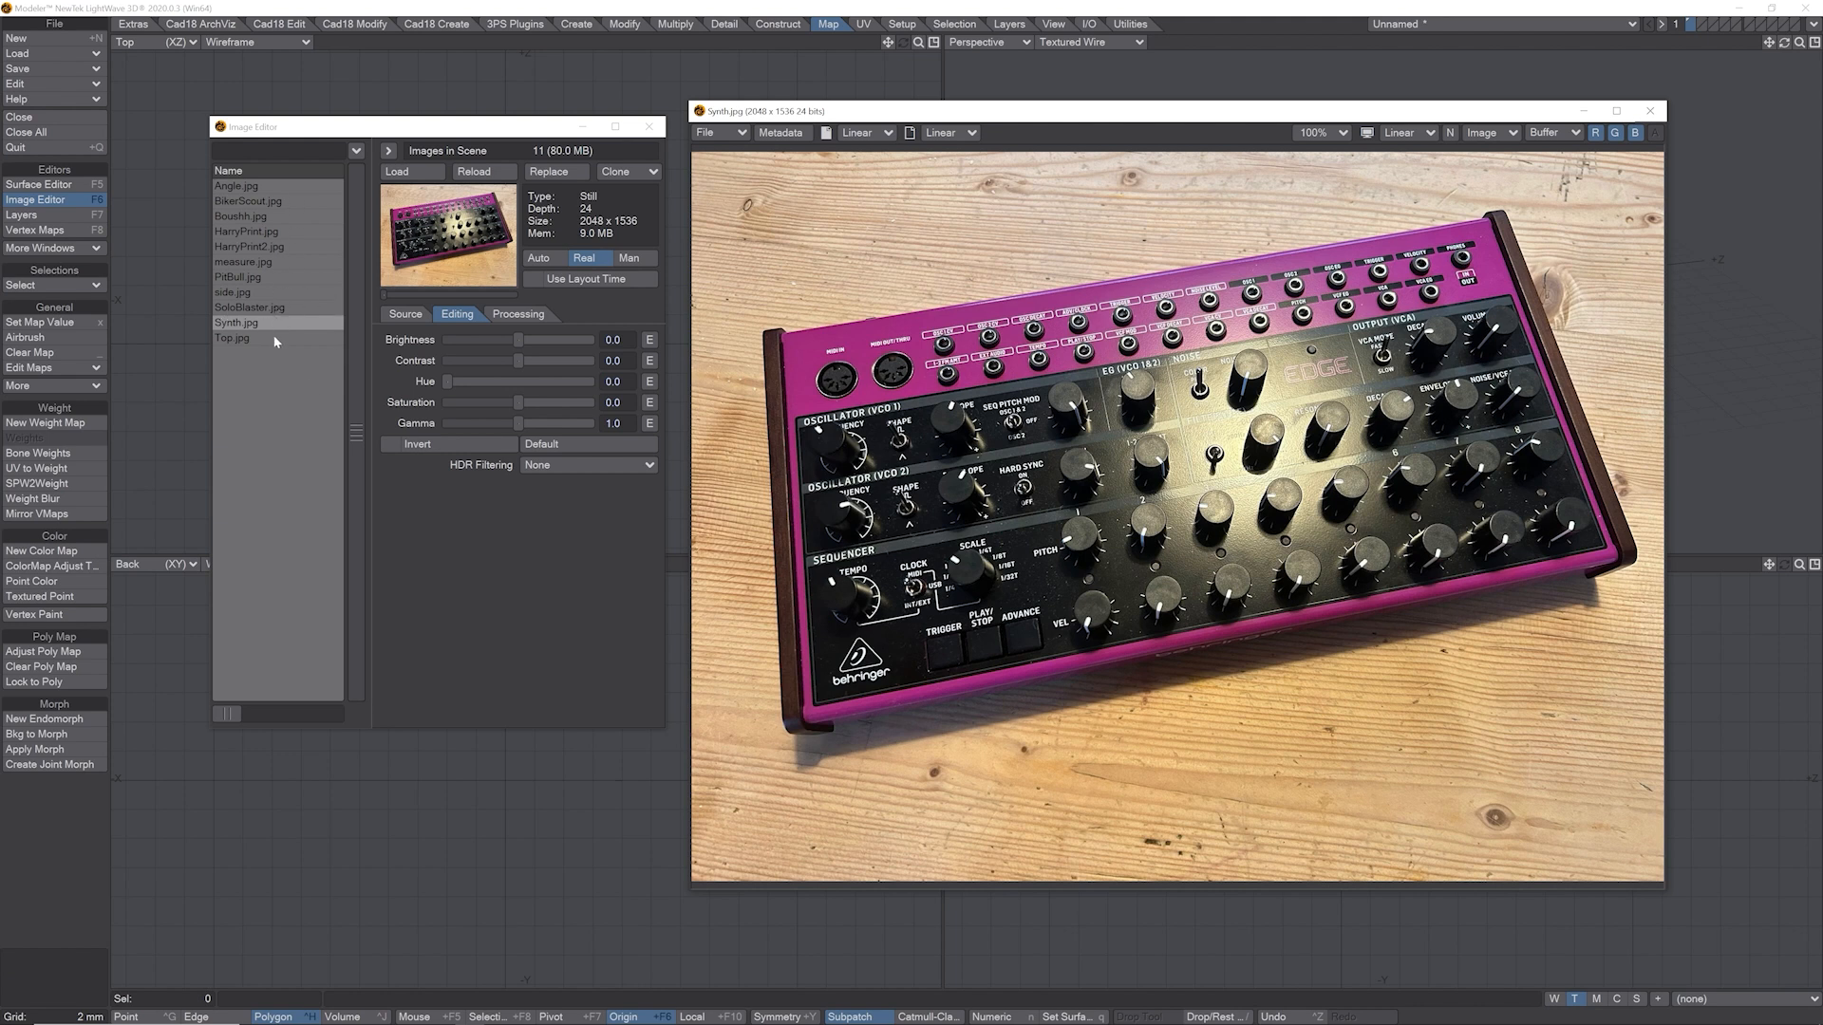
left_click(279, 264)
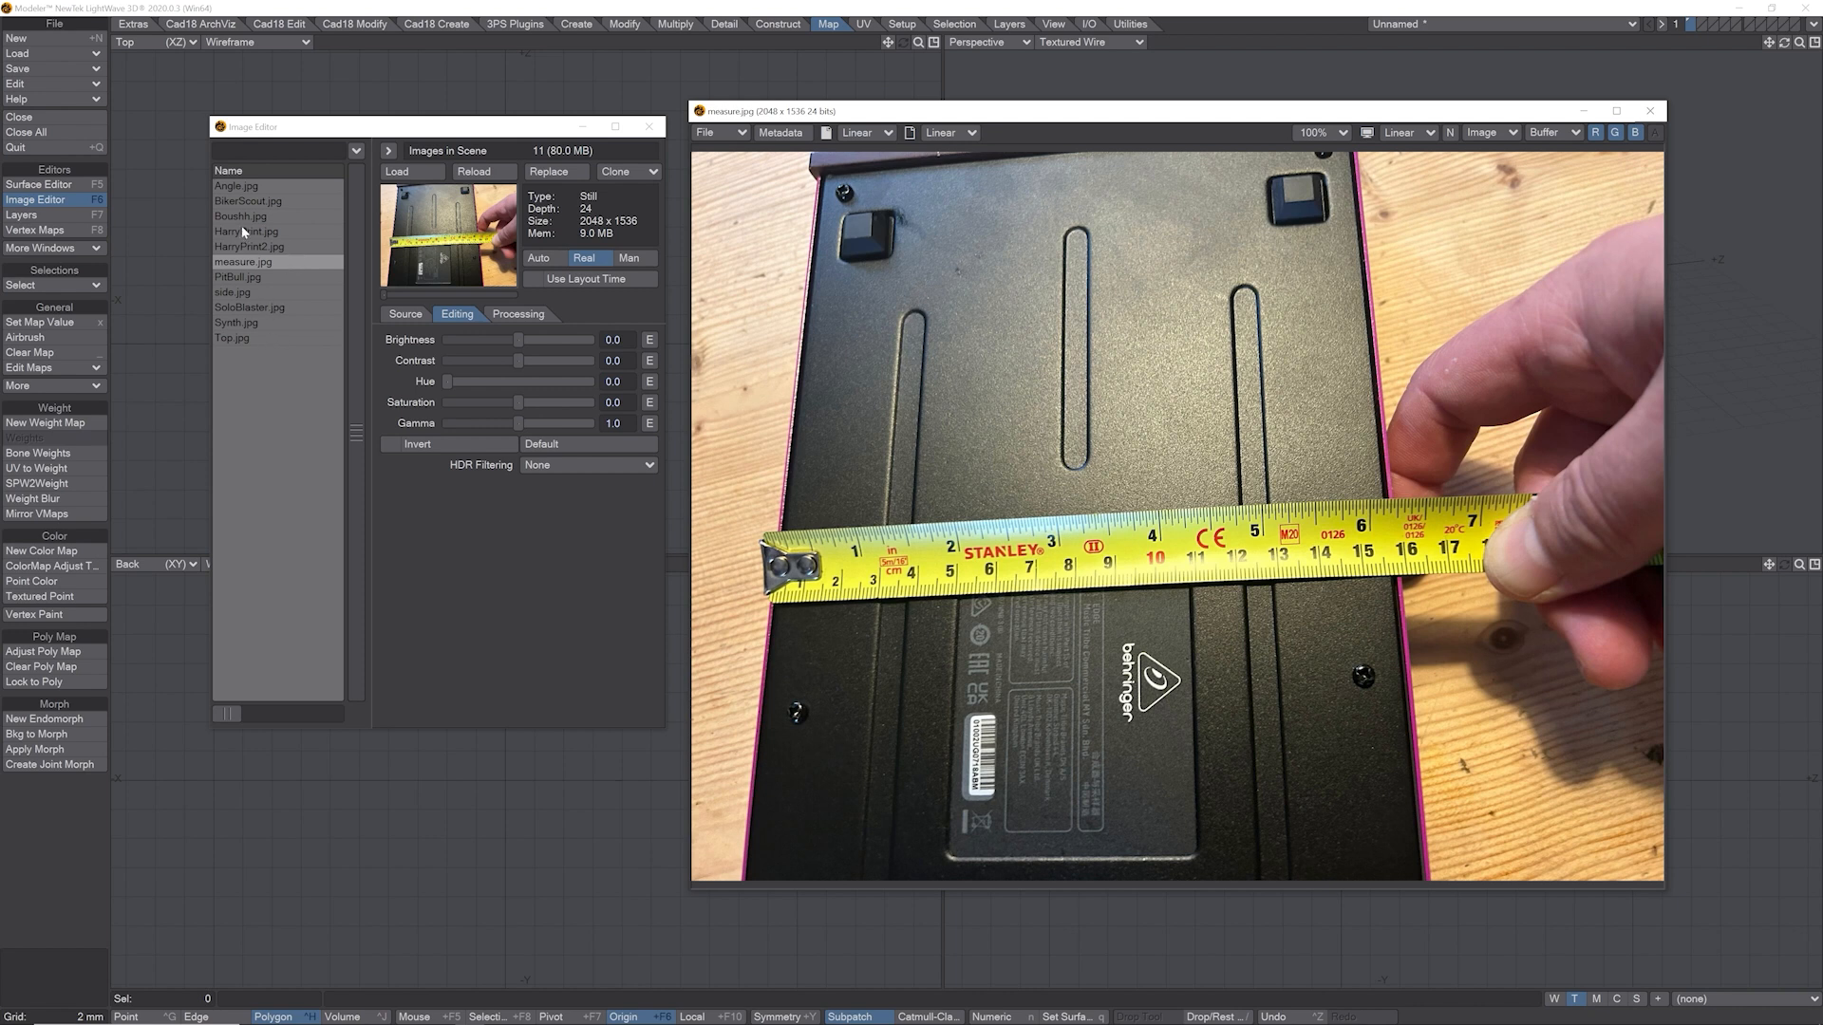
left_click(244, 338)
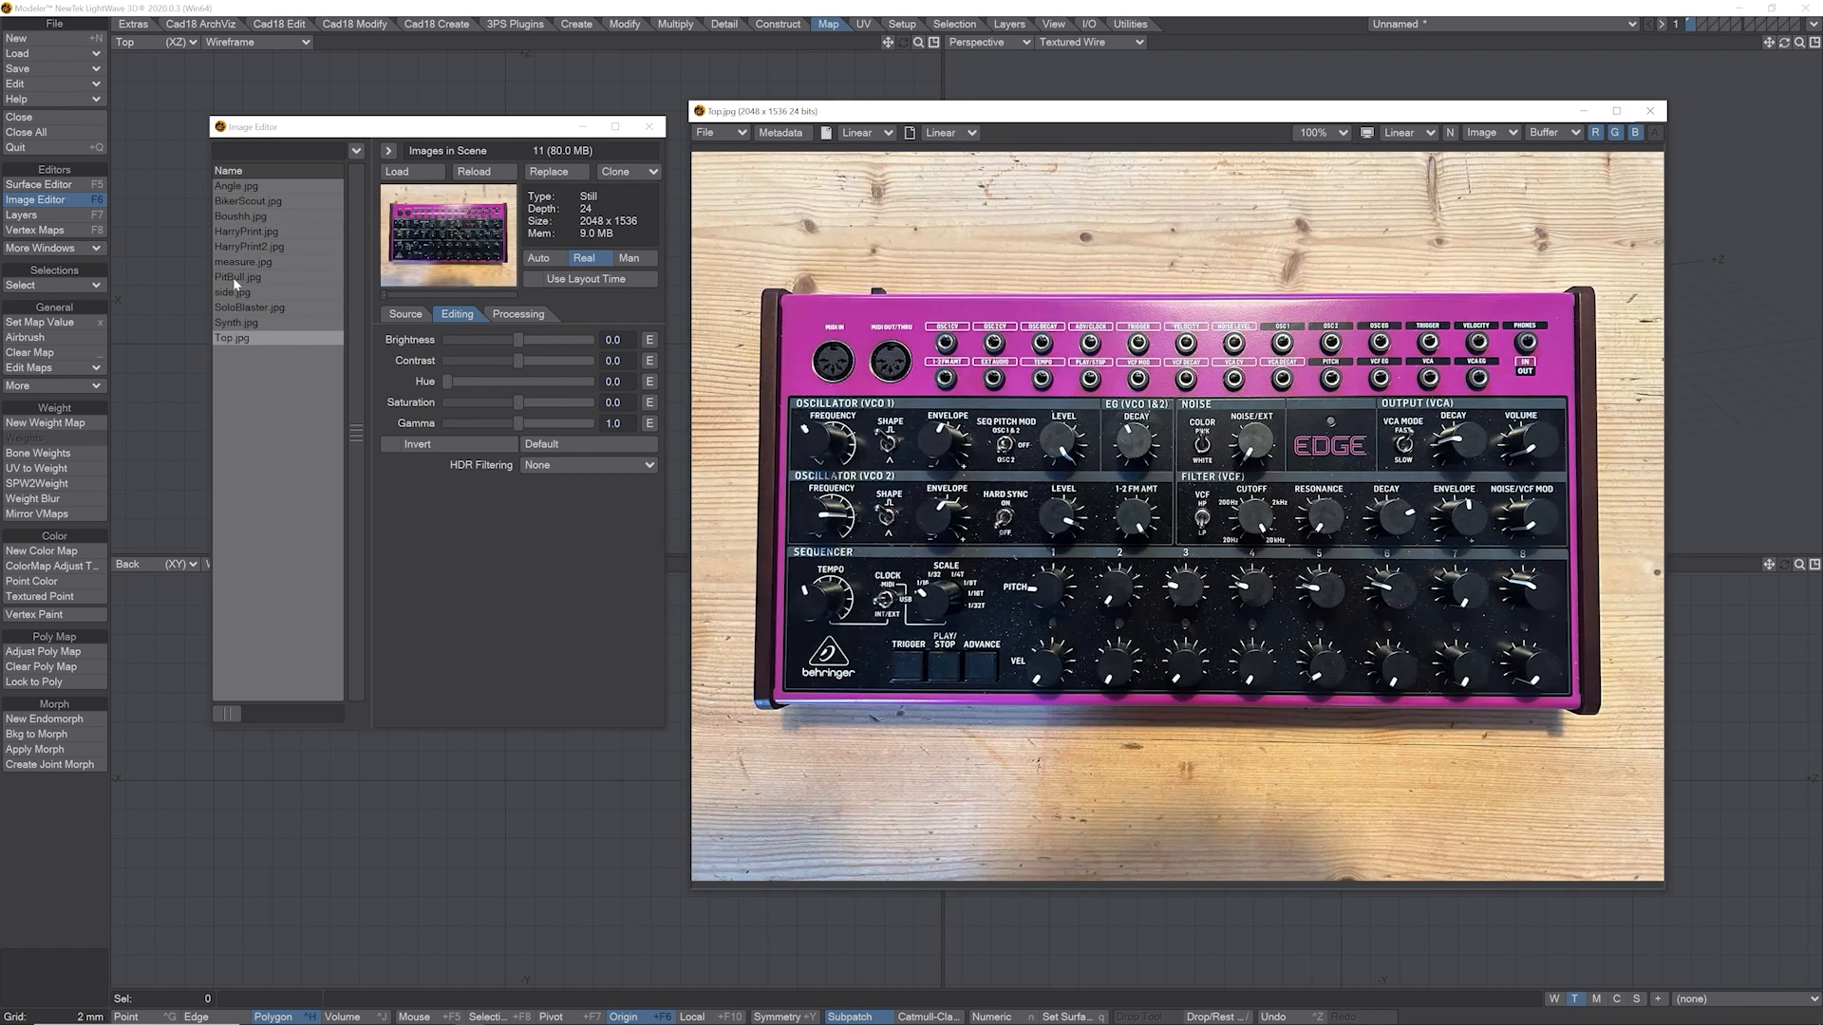
left_click(259, 295)
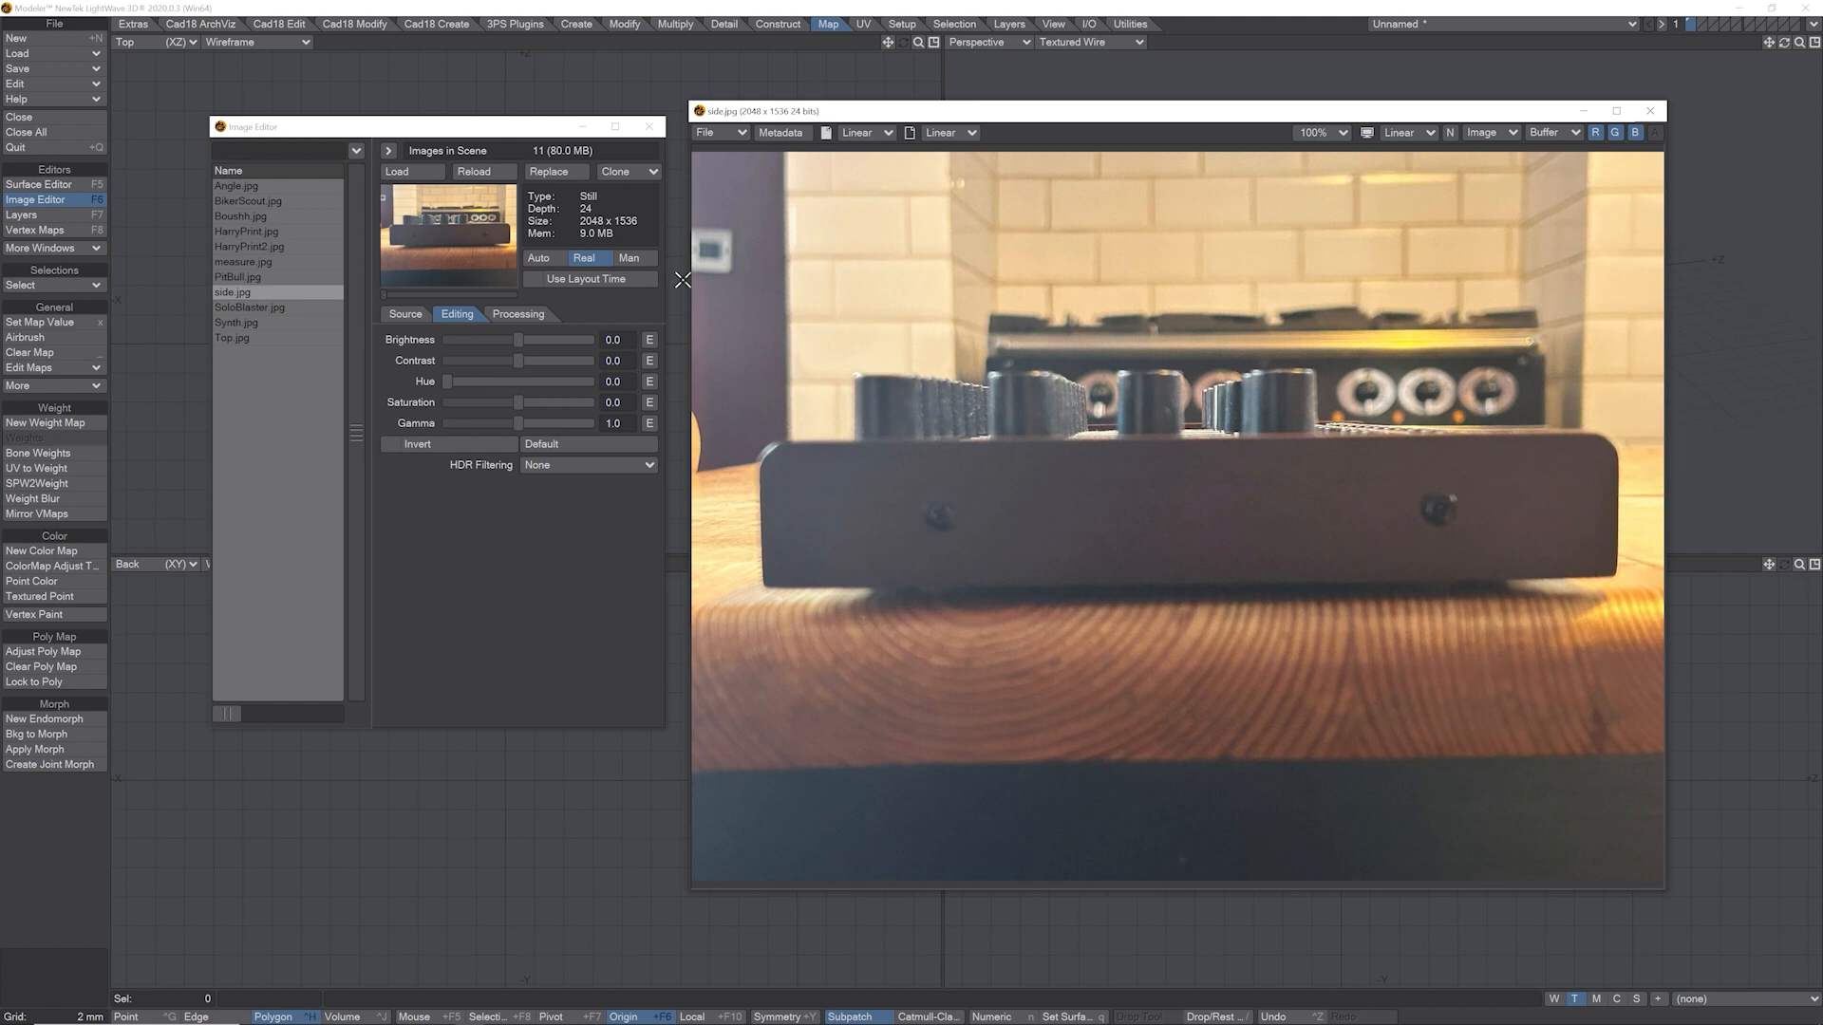
left_click(258, 187)
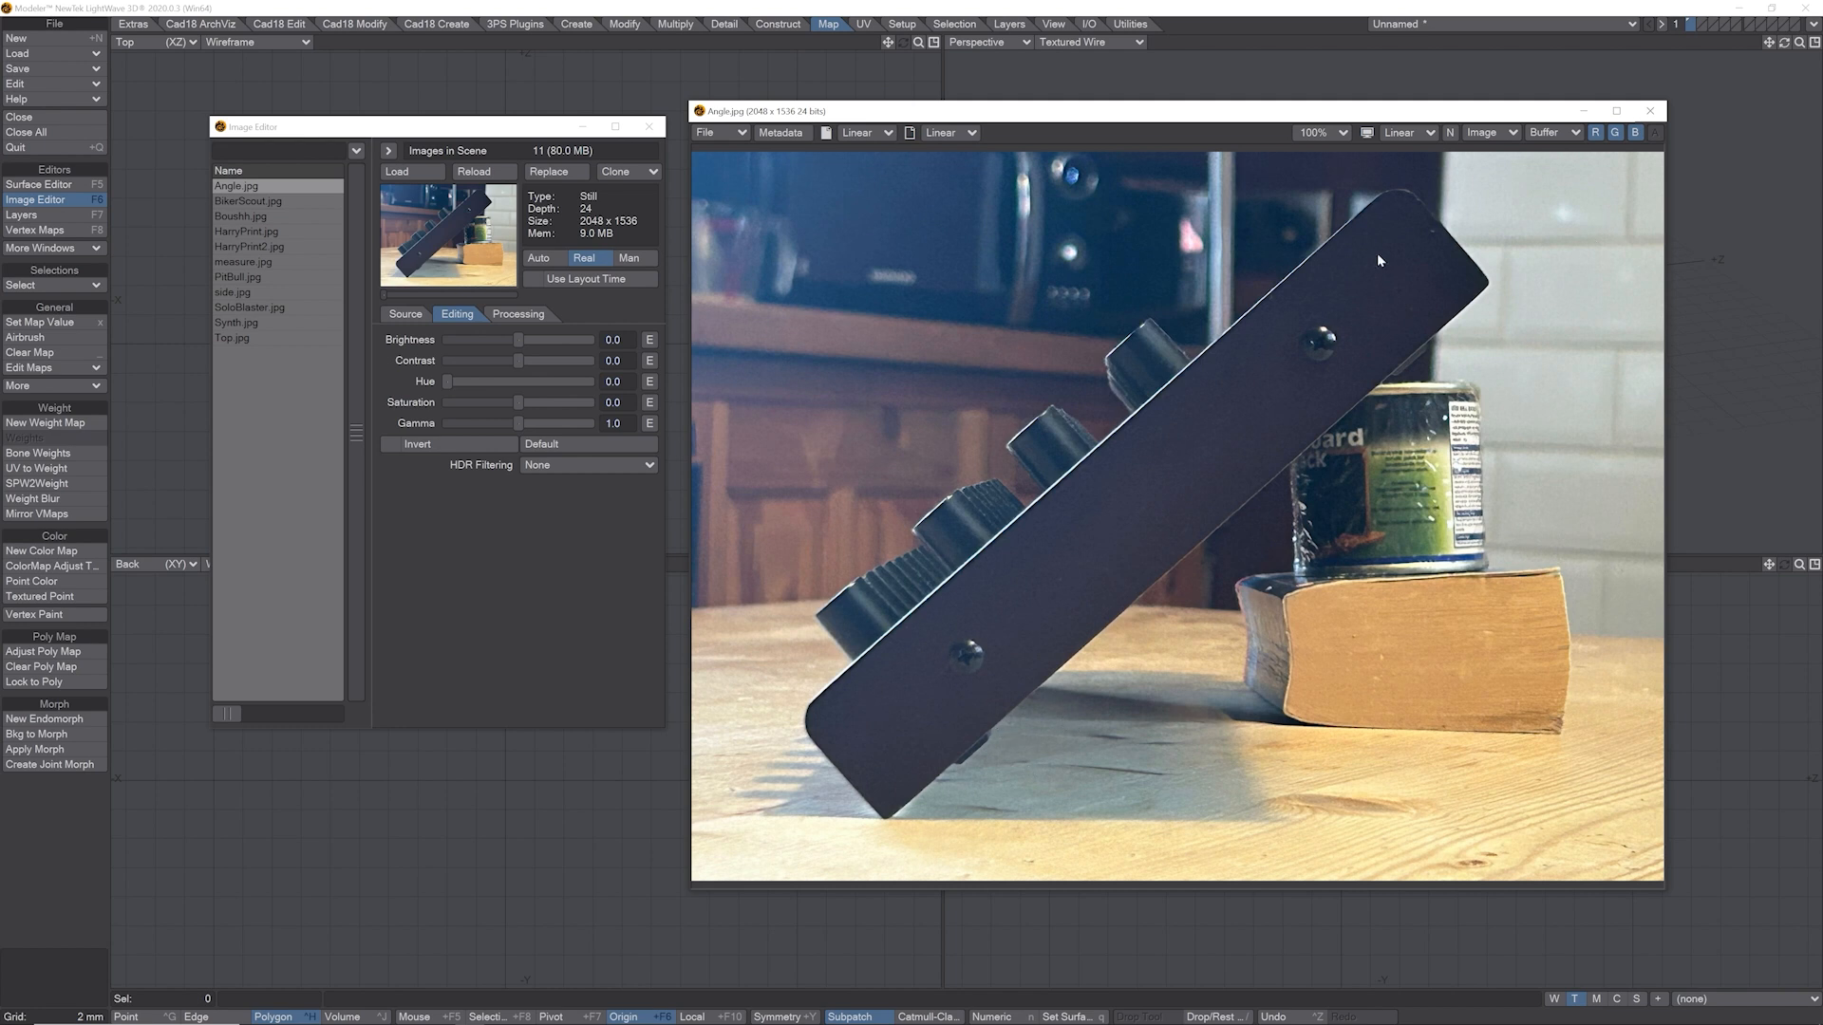
left_click(1650, 110)
left_click(649, 126)
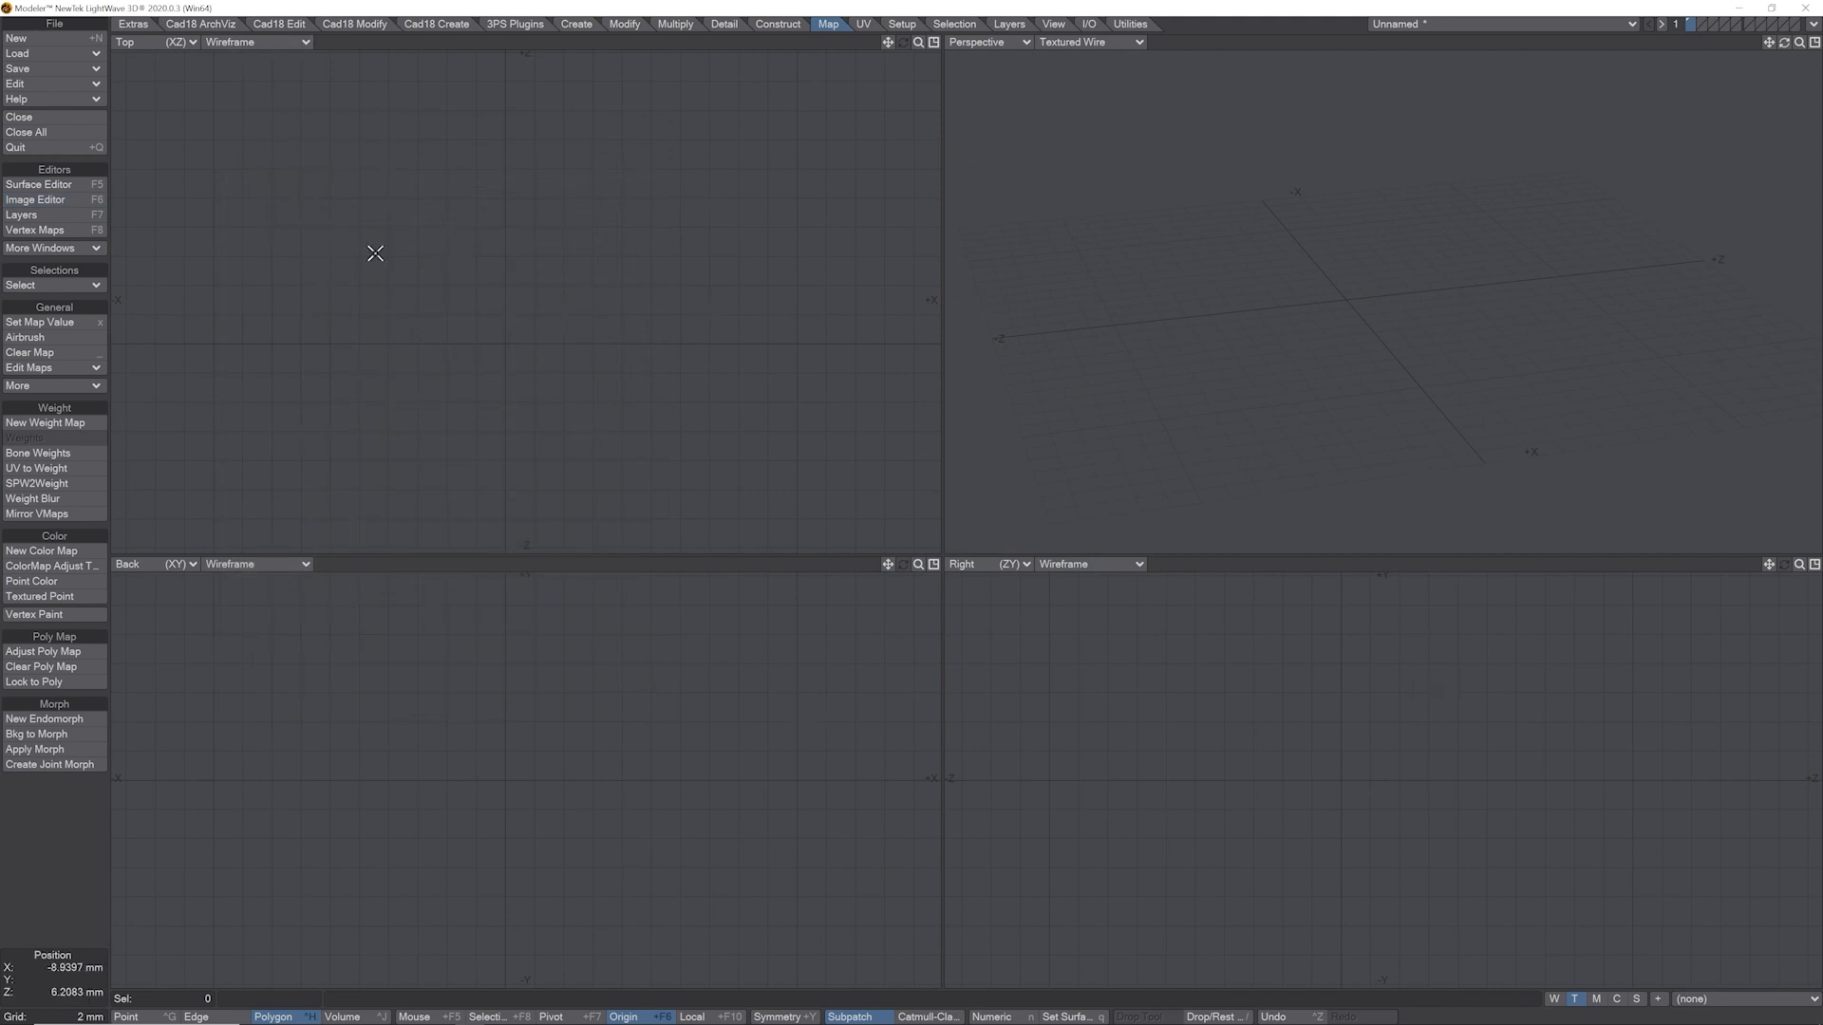
Assign Top.jpg as the backdrop image of the top-left viewport and fit it in view.
key("d")
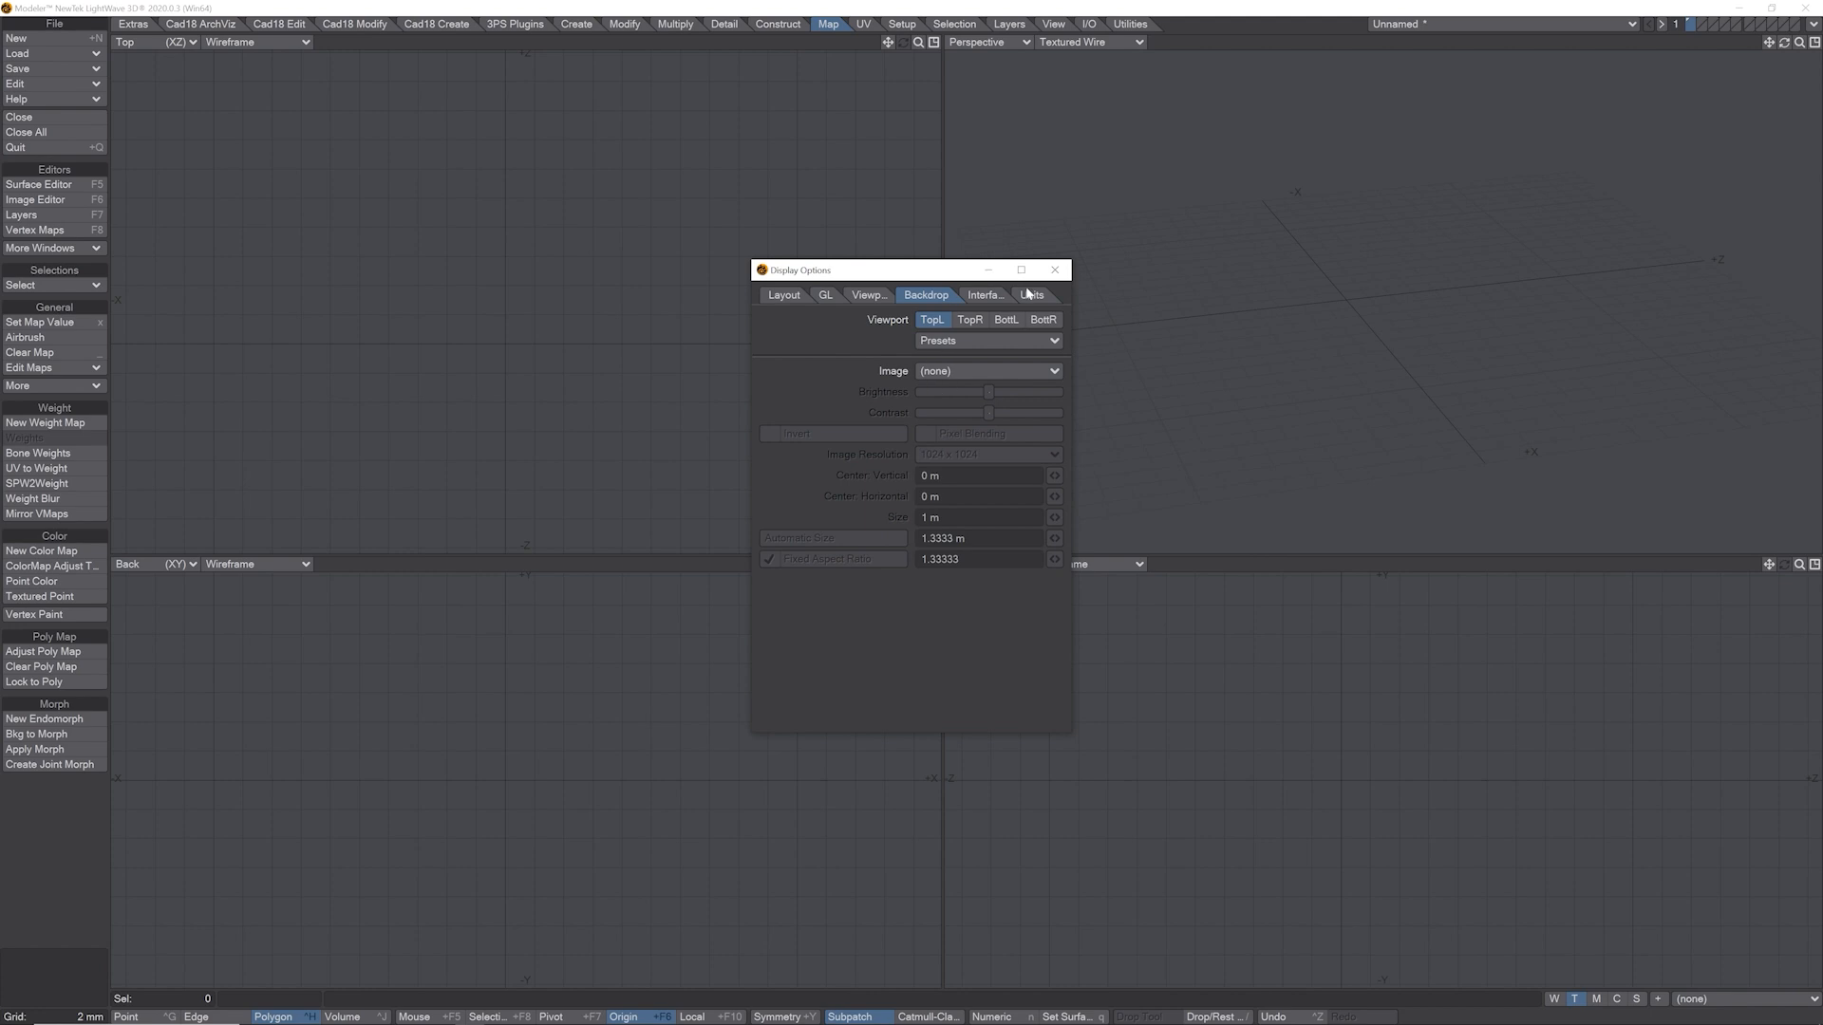
left_click(1008, 322)
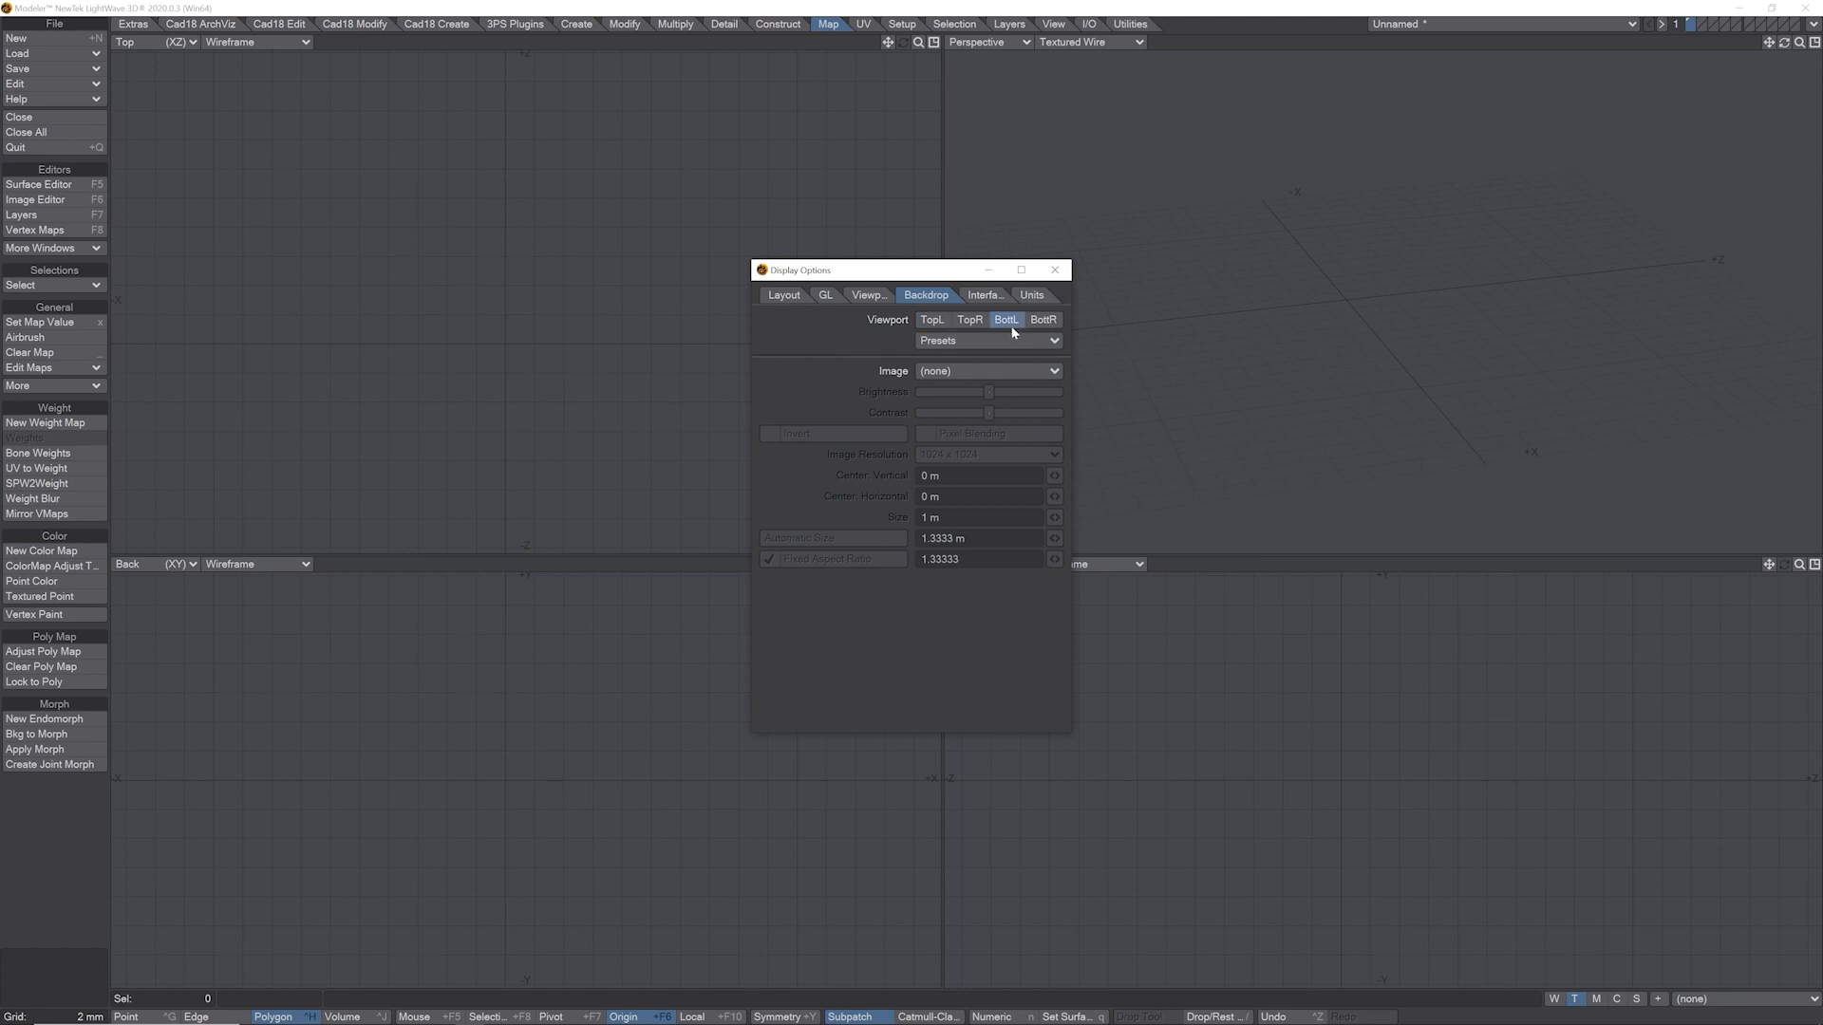
left_click(938, 323)
left_click(948, 371)
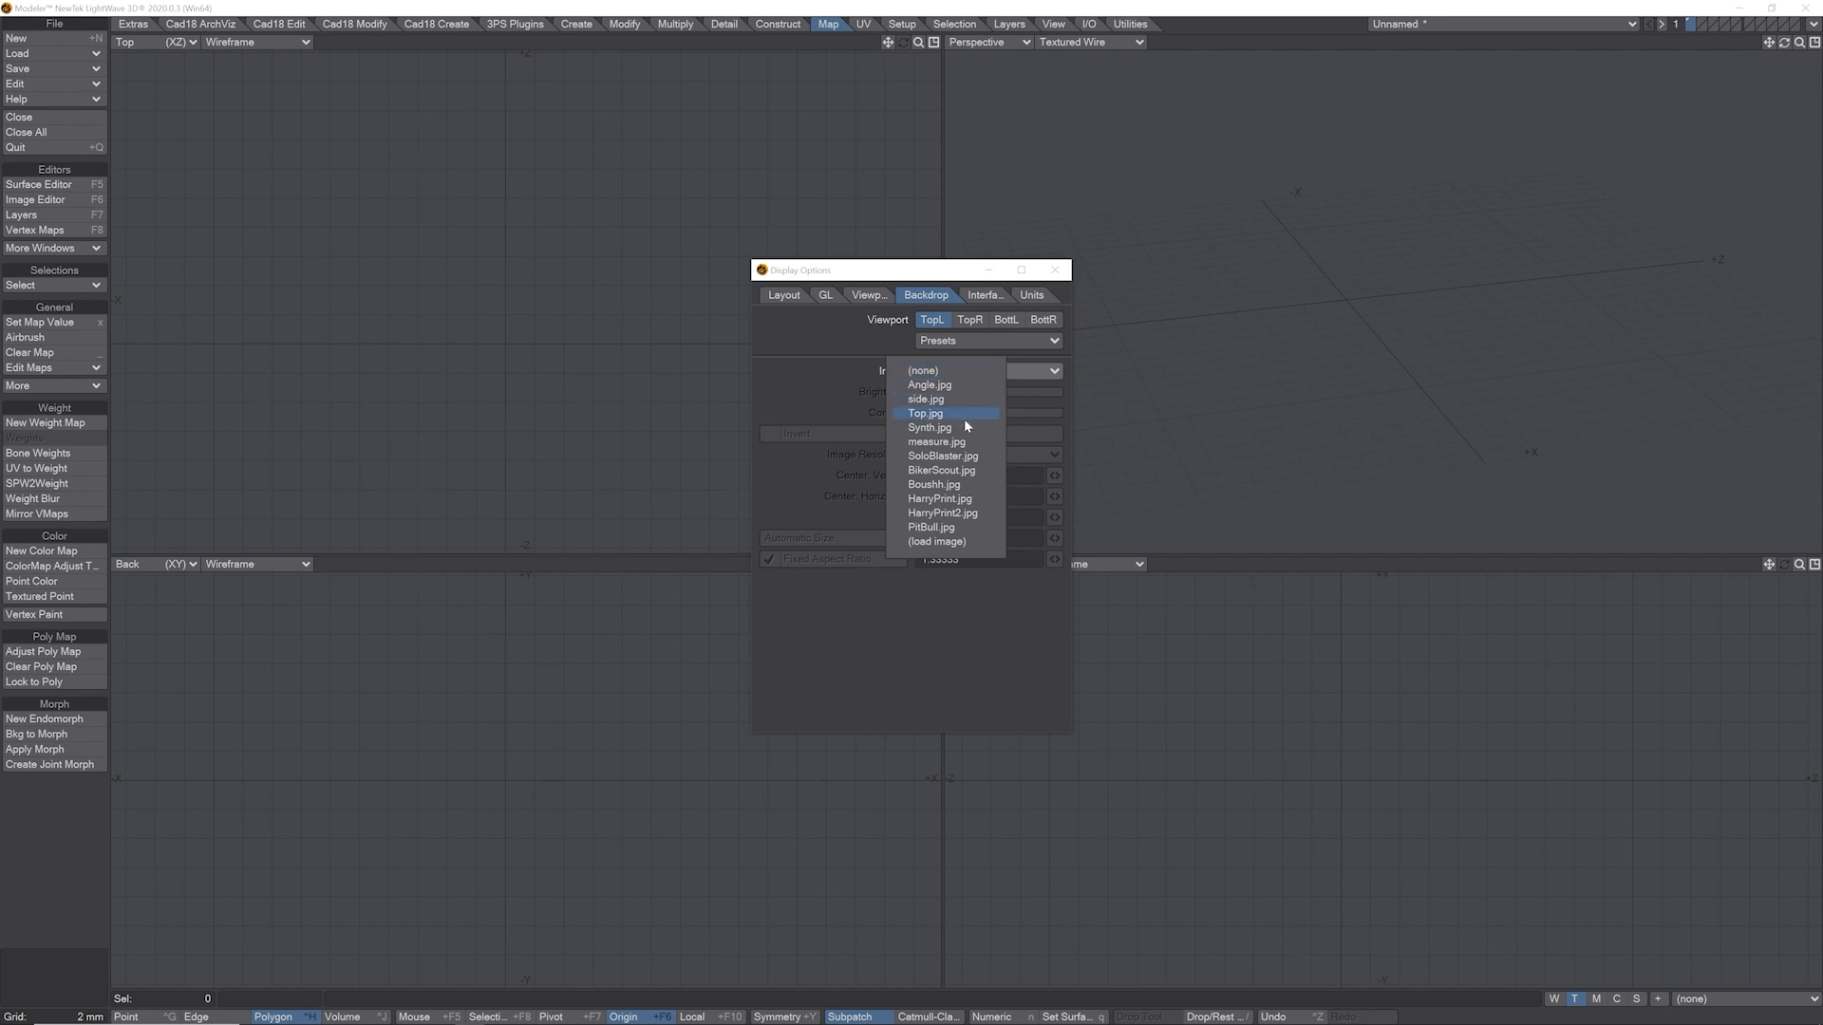
left_click(964, 418)
mouse_move(918, 42)
left_mouse_down()
mouse_move(939, 143)
mouse_move(947, 54)
left_mouse_up()
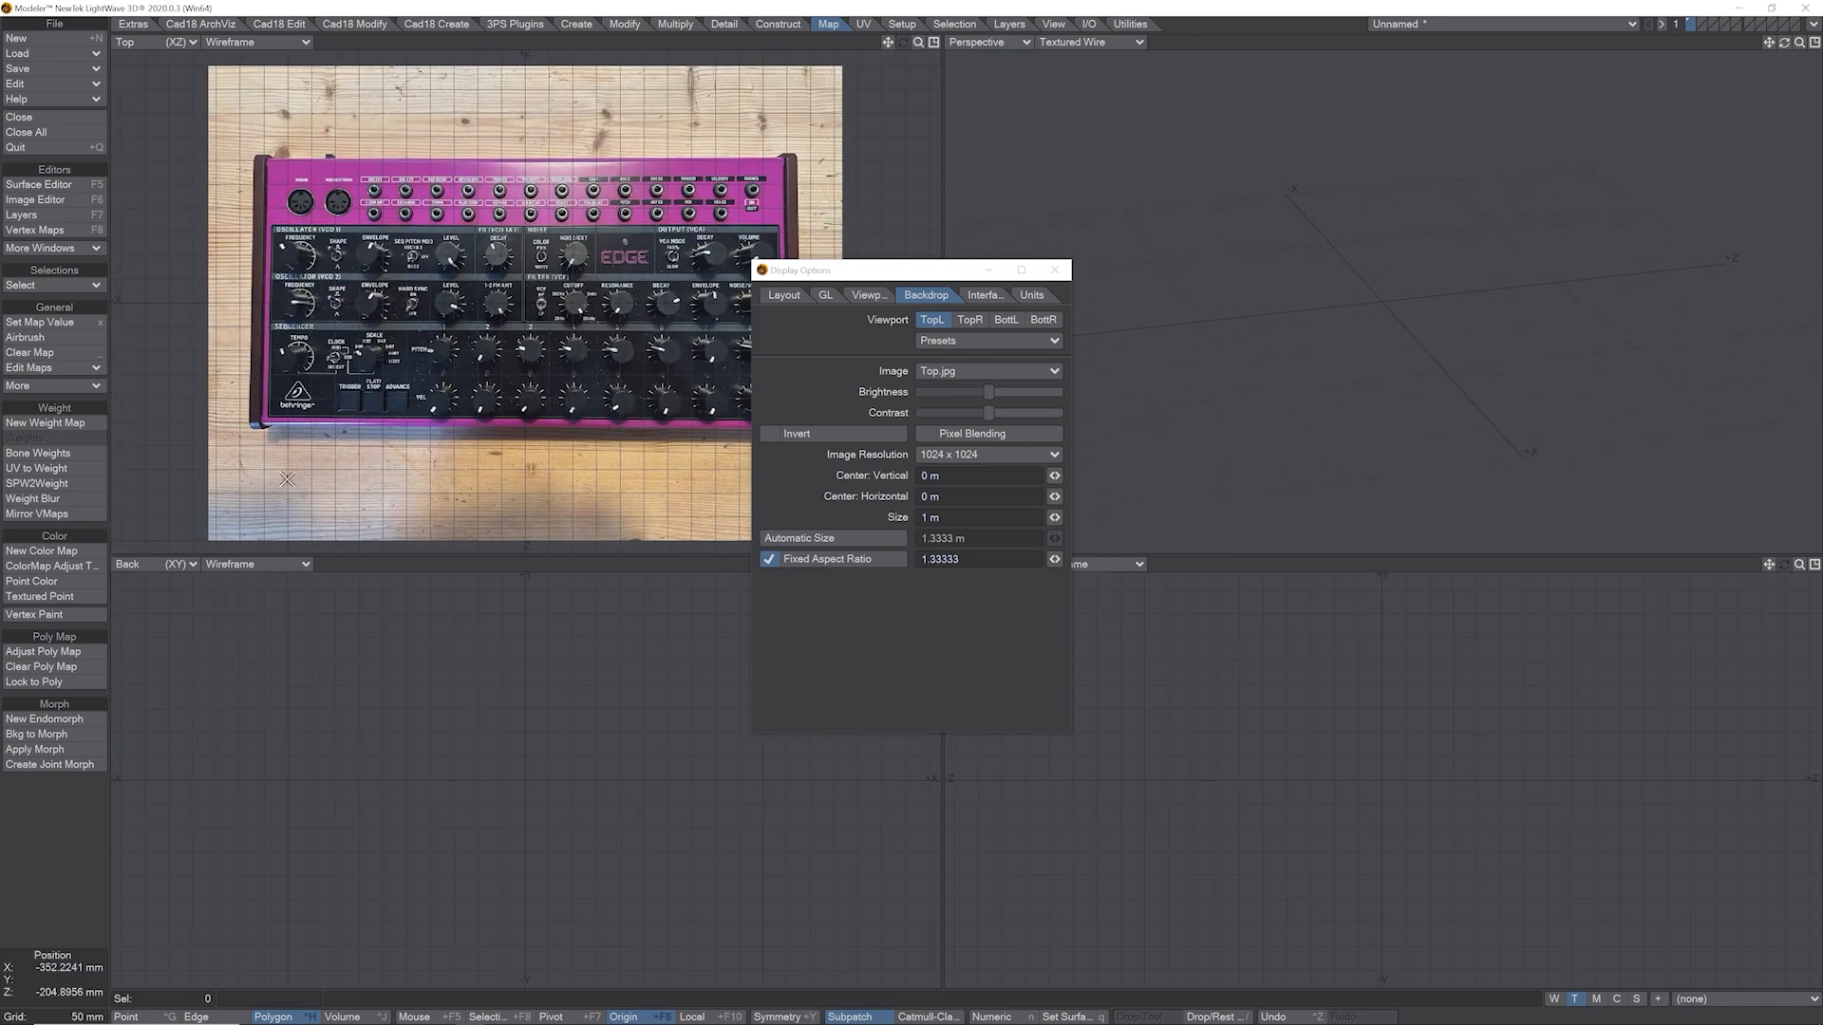
Draw a flat box about 1.107 m by 575 mm over the synth in the top view, with numeric settings shown.
left_click(575, 29)
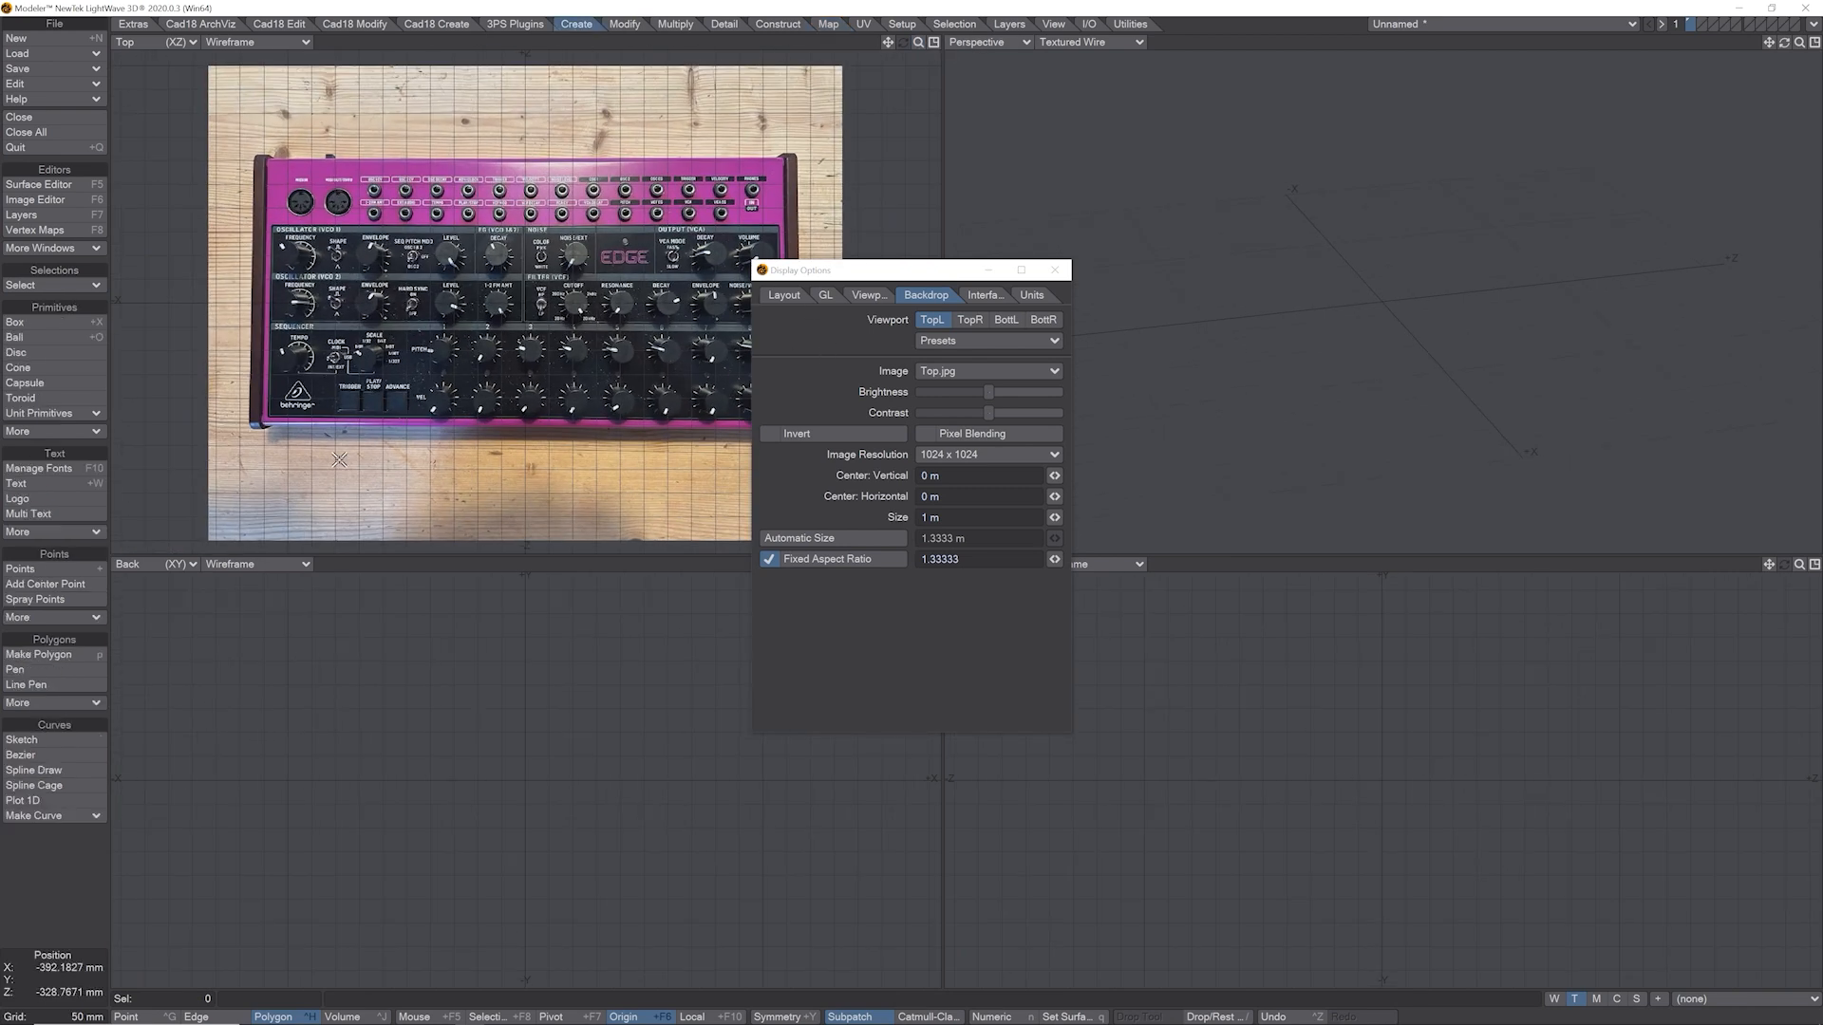
key("n")
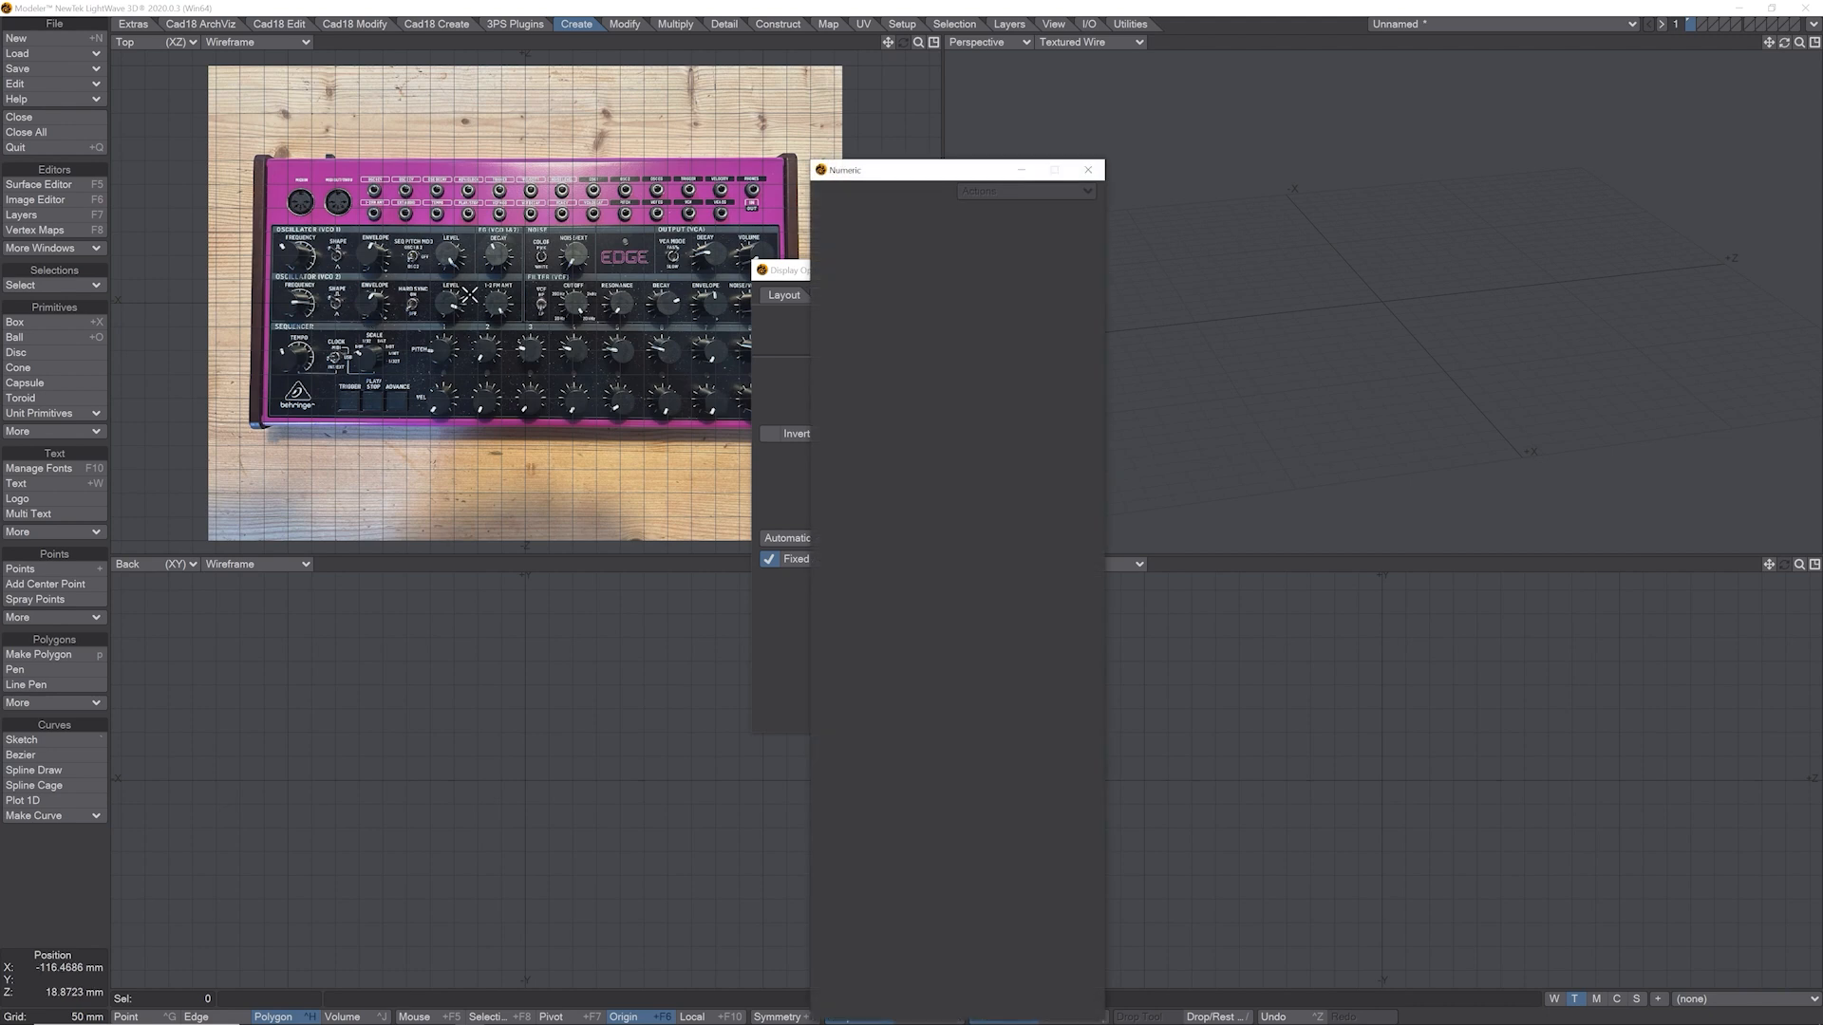
left_click_drag(928, 173, 480, 500)
left_click(28, 322)
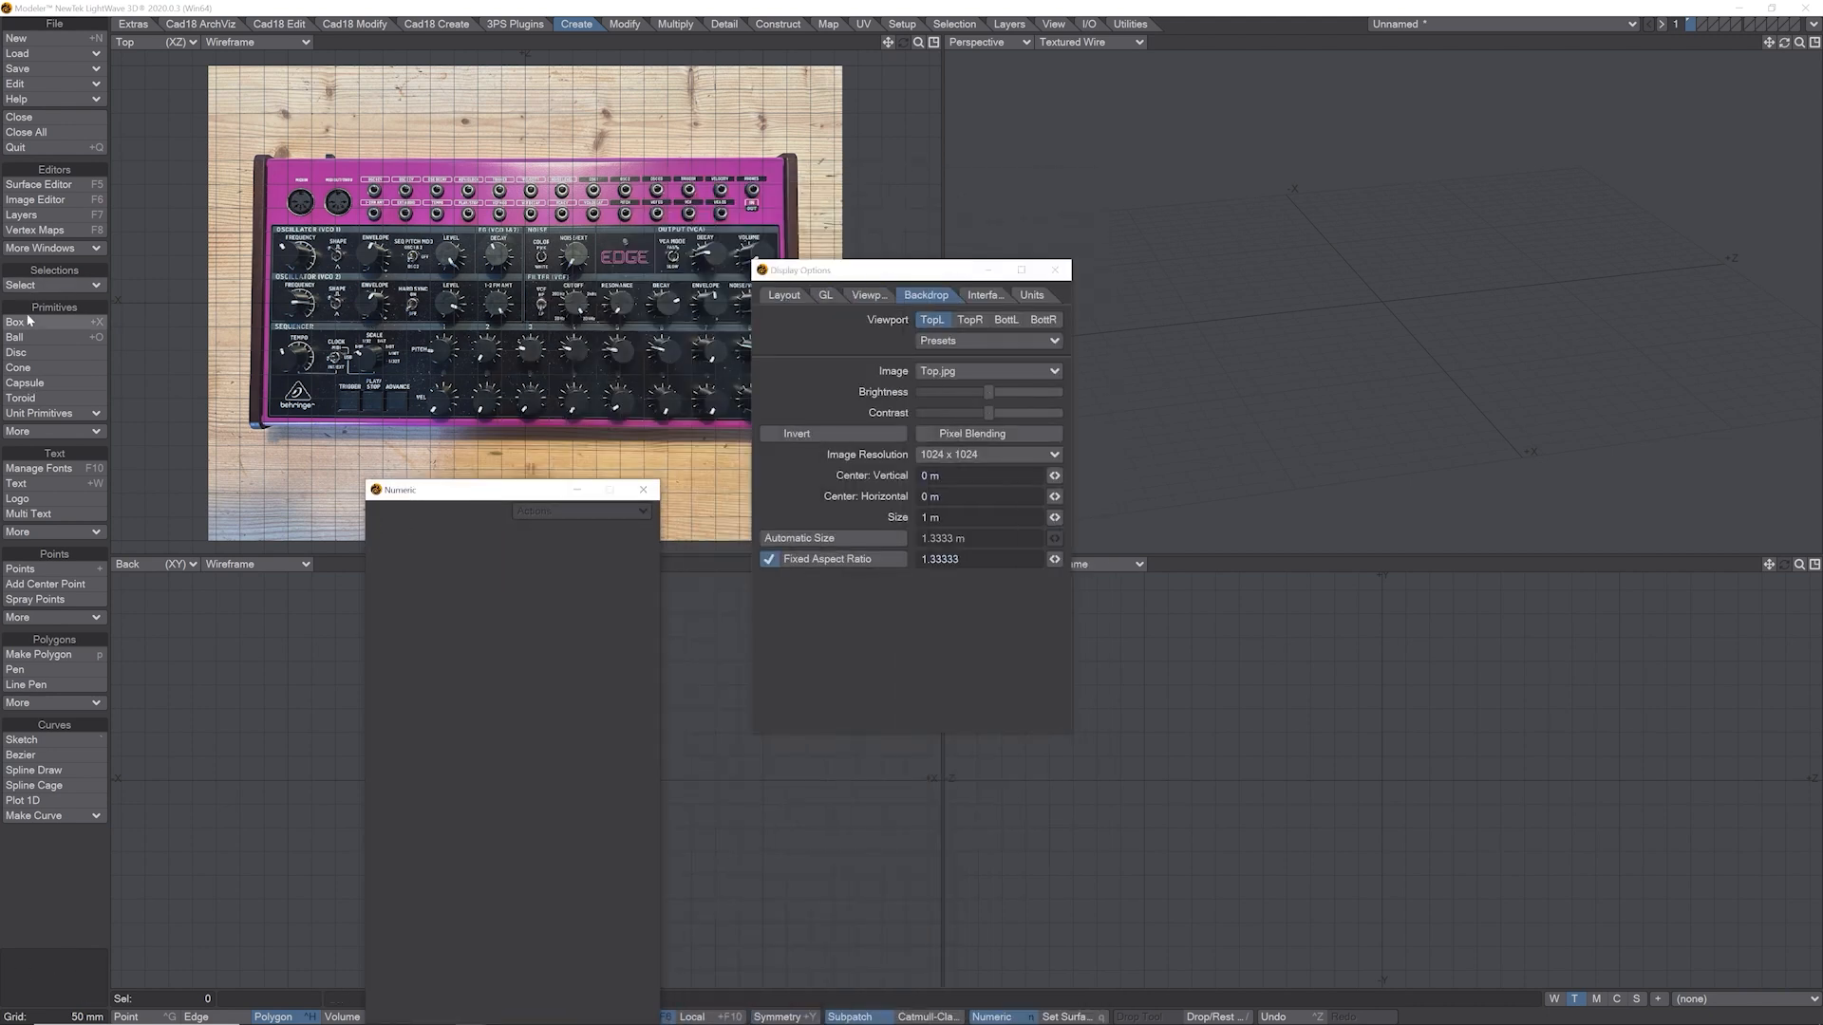
left_click_drag(258, 154, 787, 428)
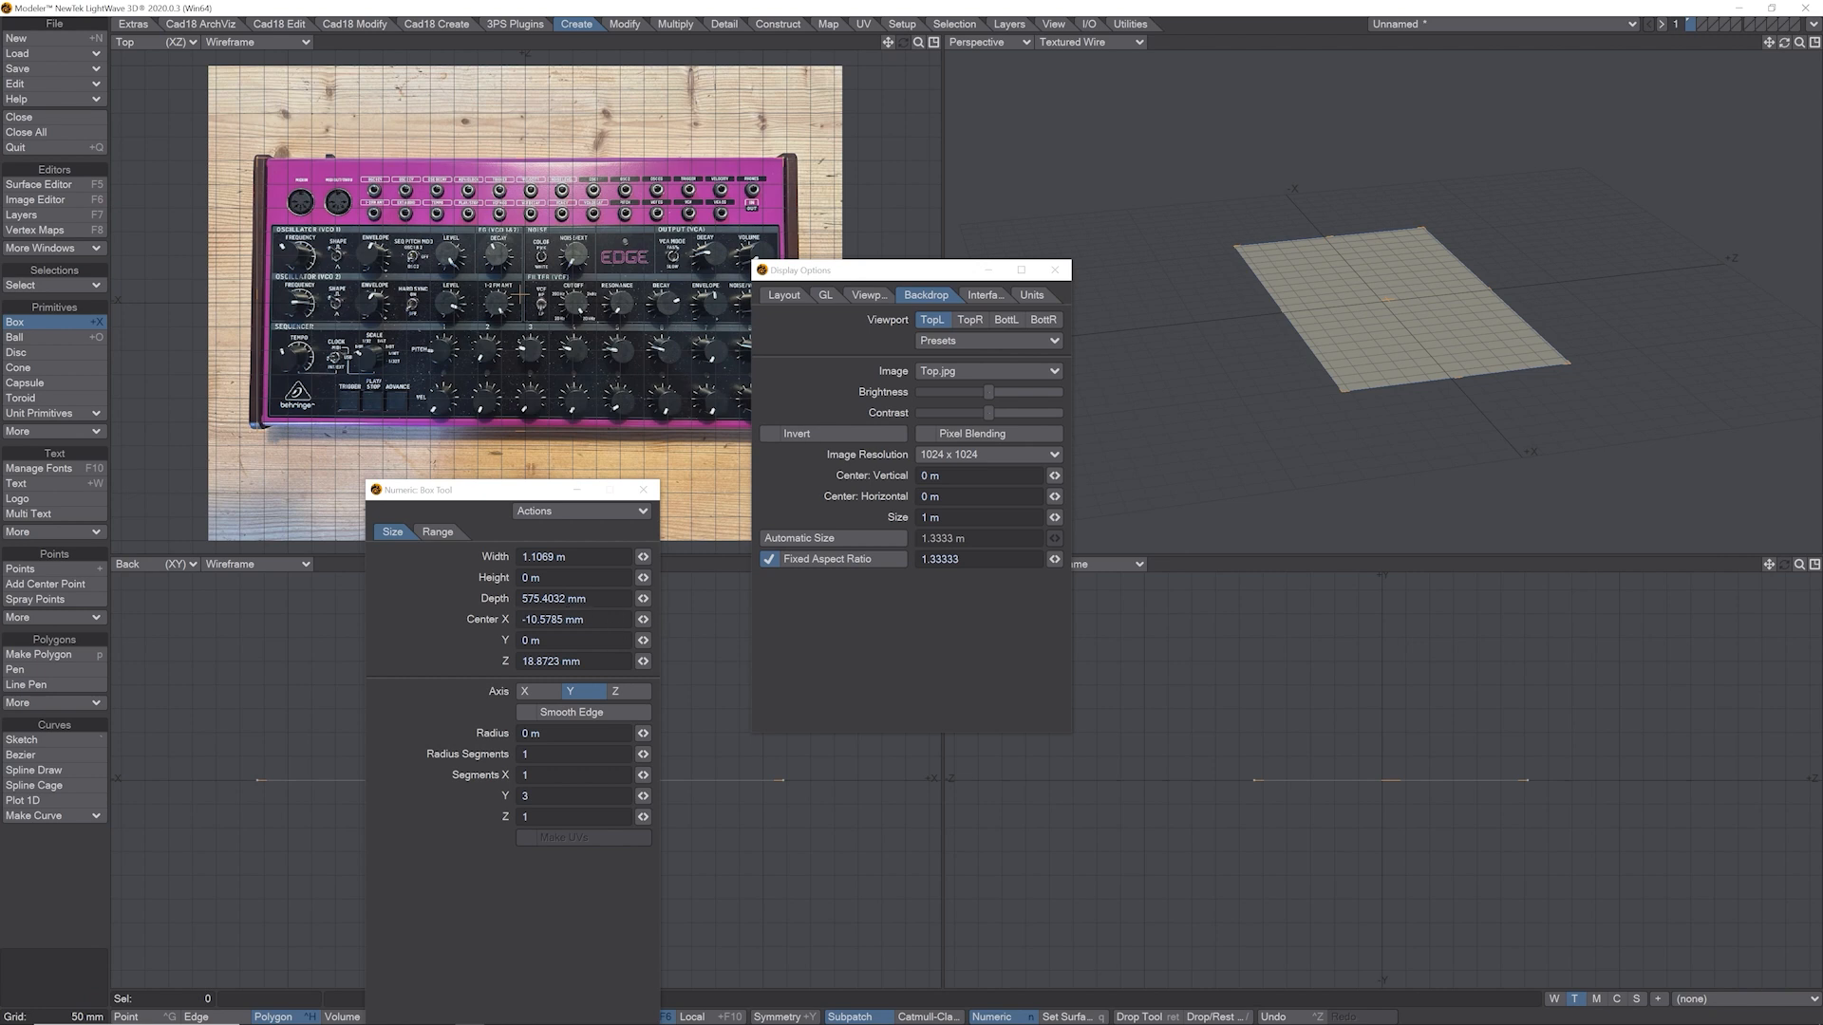
Set the box's depth to 160 mm and narrow its width to about 302 mm by moving both ends inwards.
left_click(543, 598)
type("16")
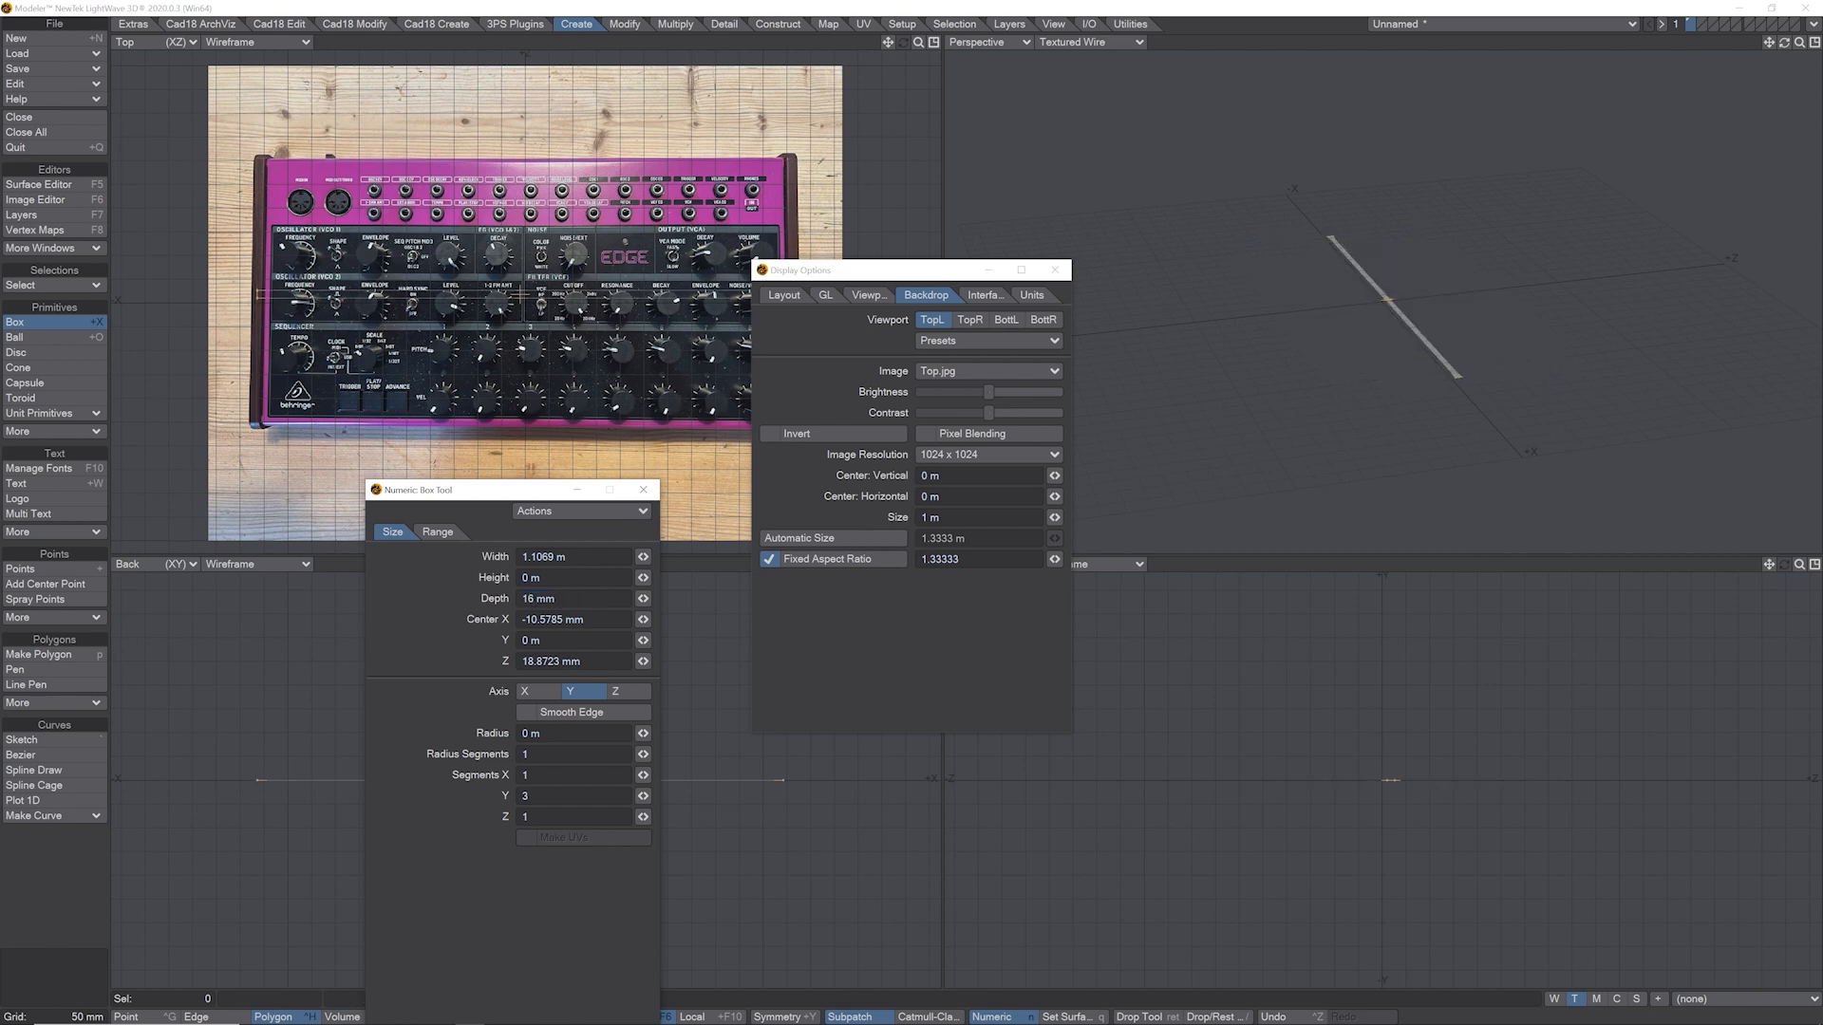
left_click_drag(556, 598, 535, 598)
type("cm")
key("Return")
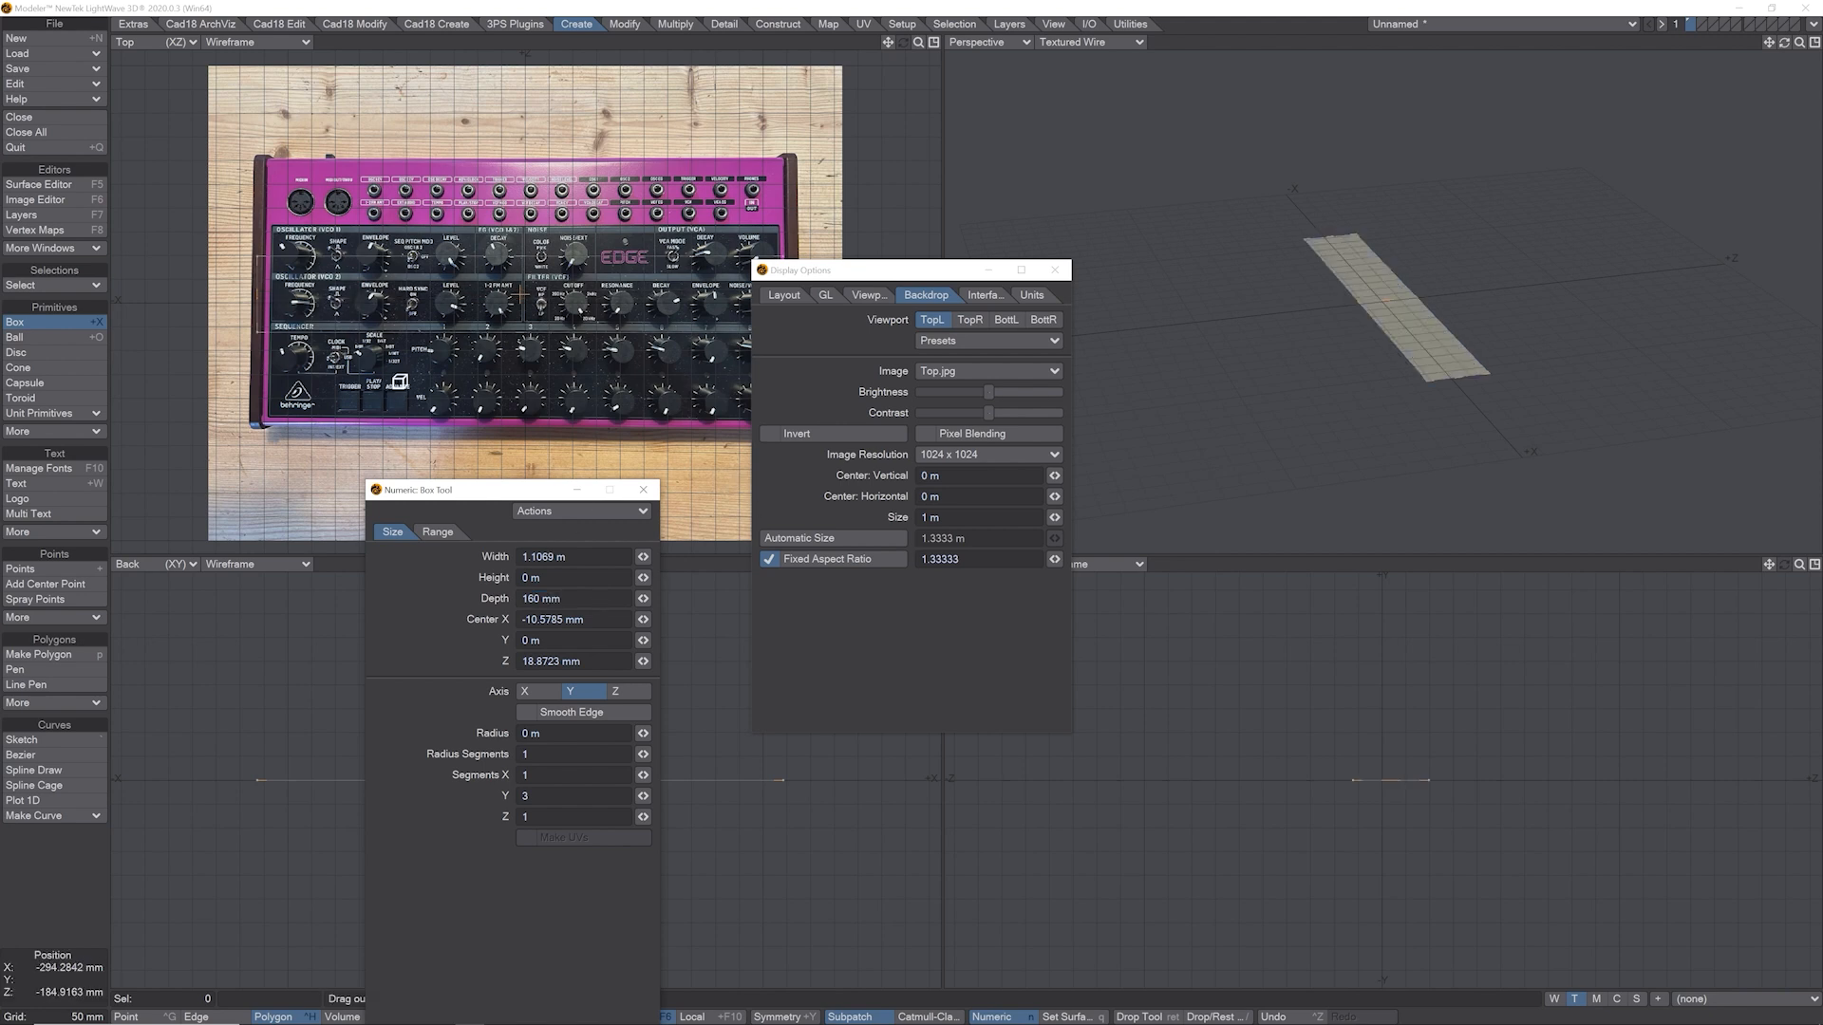
left_click_drag(243, 295, 407, 297)
left_click_drag(855, 274, 948, 280)
left_click_drag(782, 288, 556, 289)
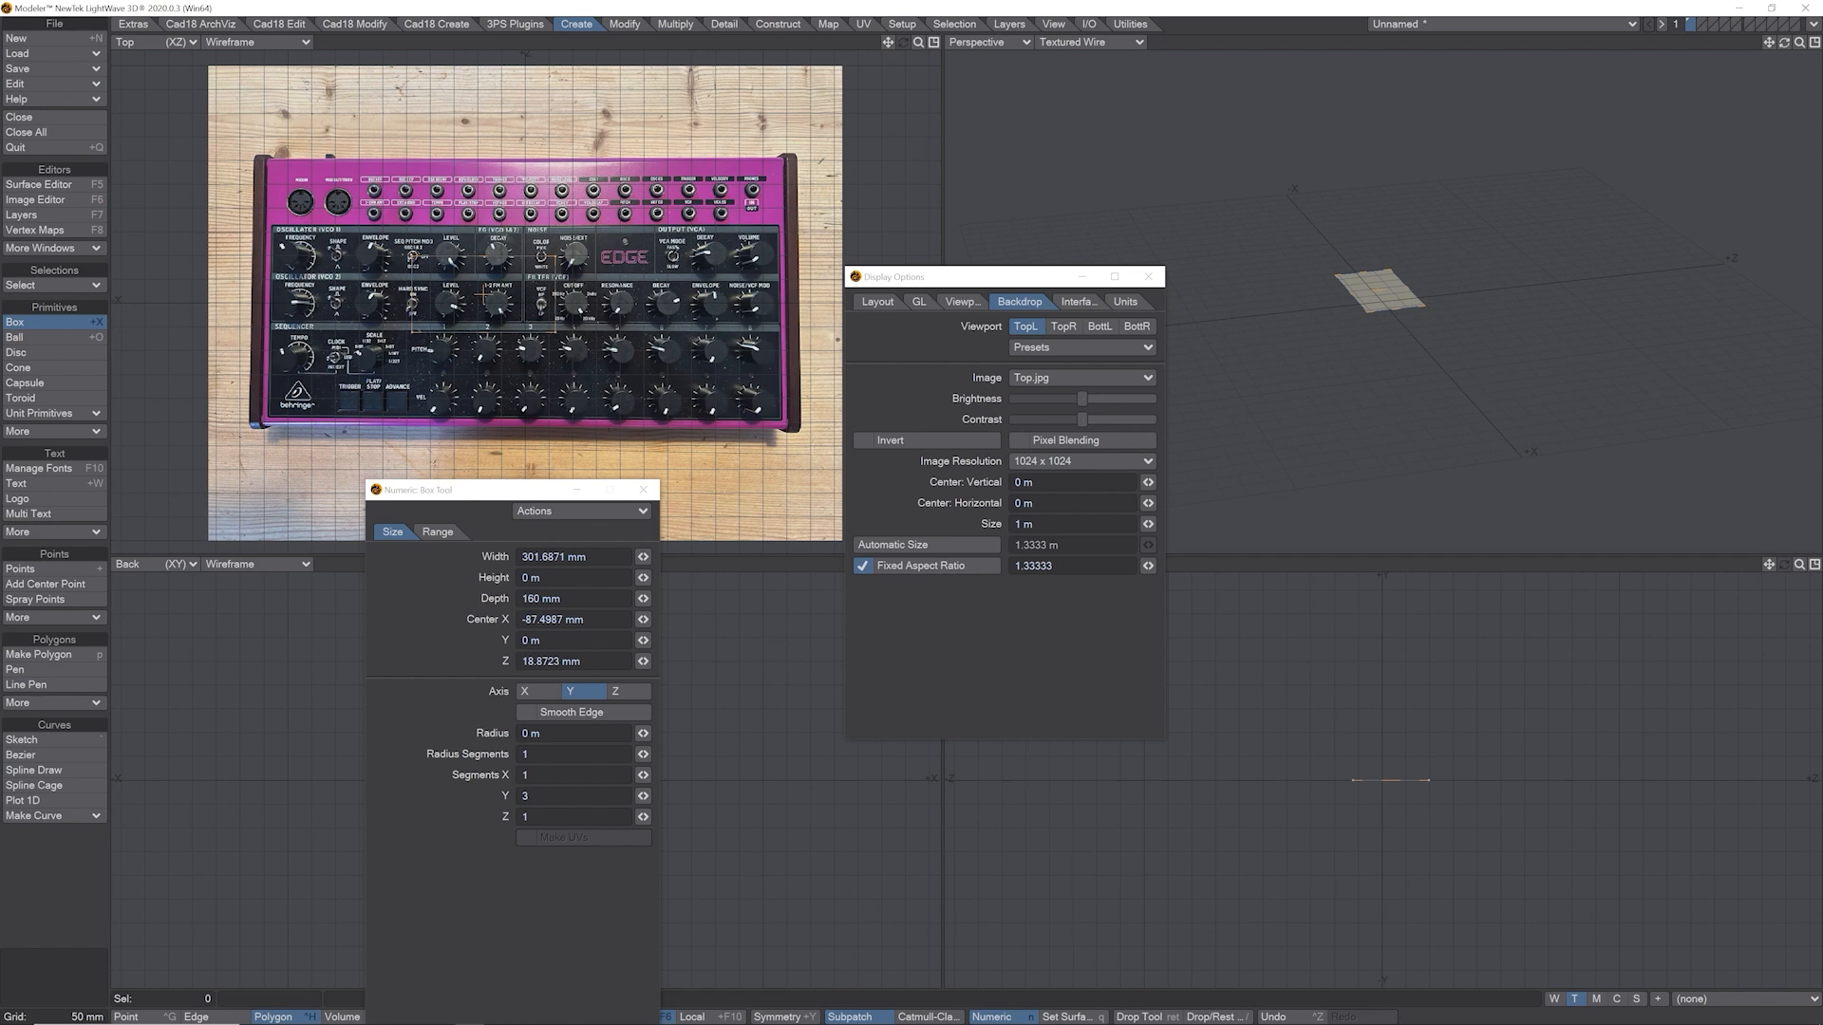
Centre the box on the origin with Center X and Z set to 0.
left_click_drag(588, 619, 380, 623)
type("0")
key("Tab")
key("Tab")
type("0")
key("Tab")
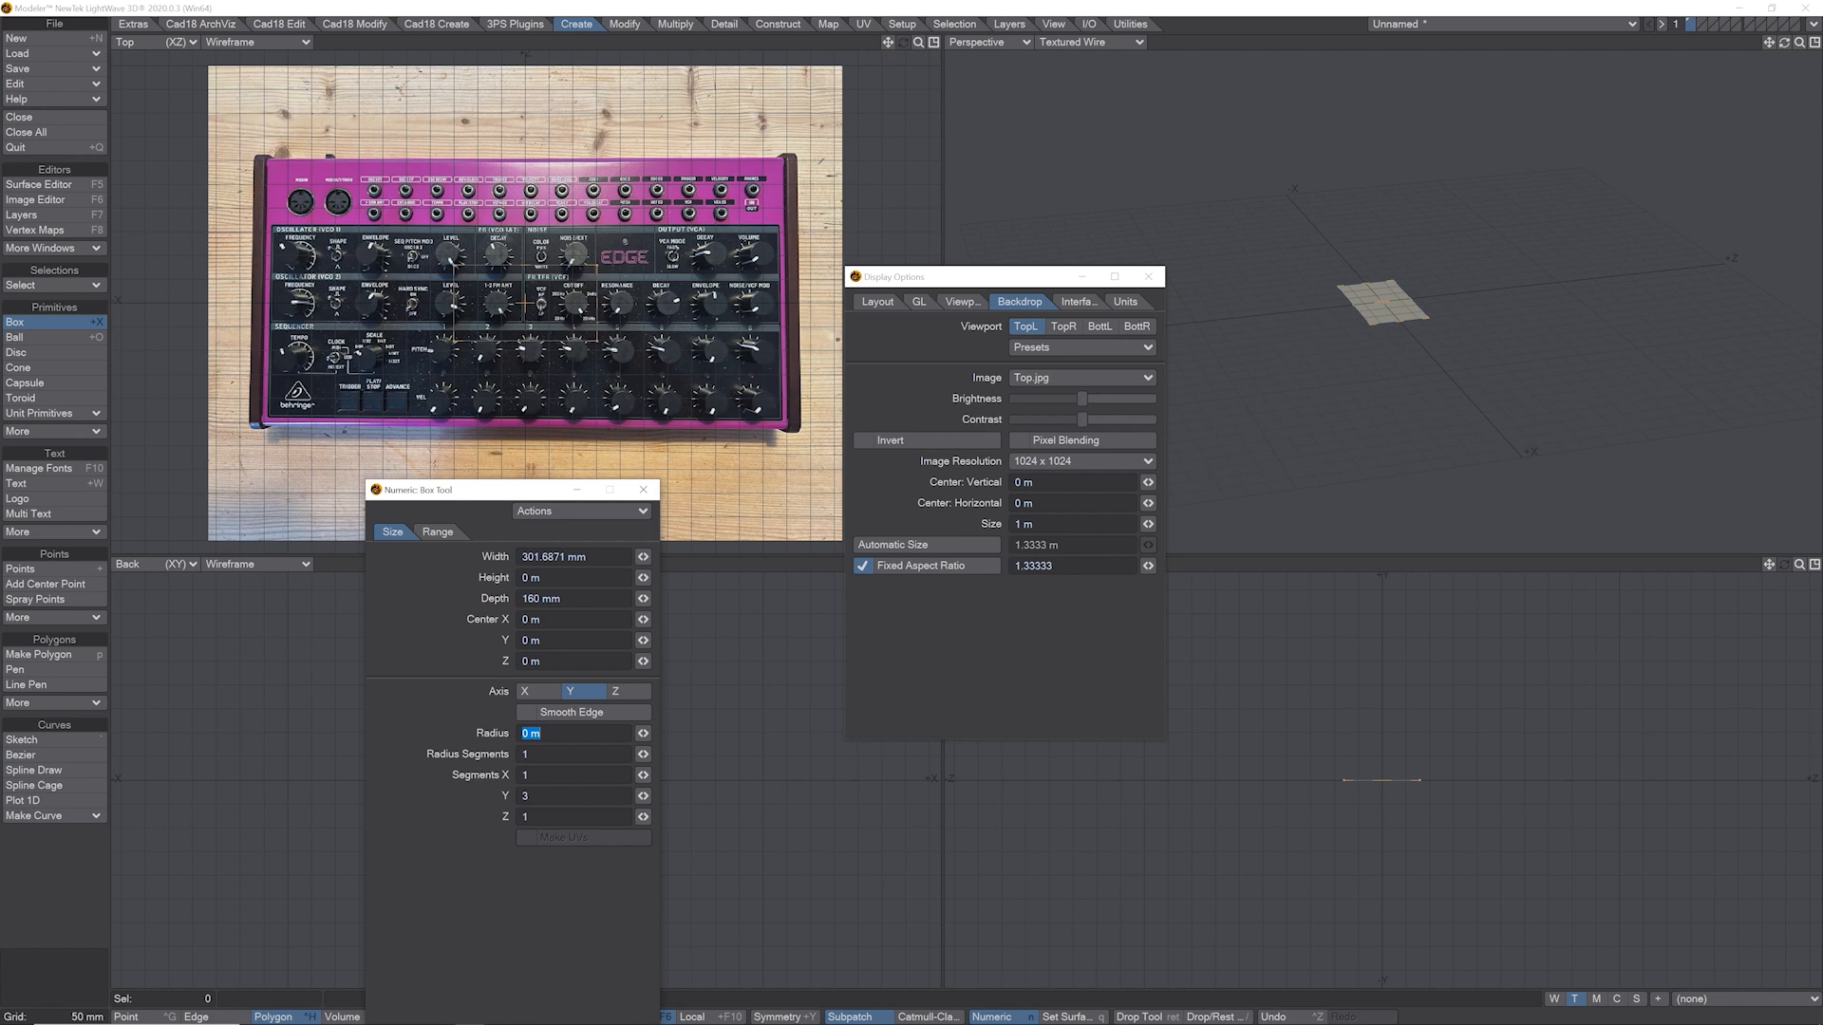
key("Return")
Scale the Top.jpg backdrop to 276 mm and set its vertical centre to -7 mm to match the box.
left_click_drag(1147, 525, 1037, 525)
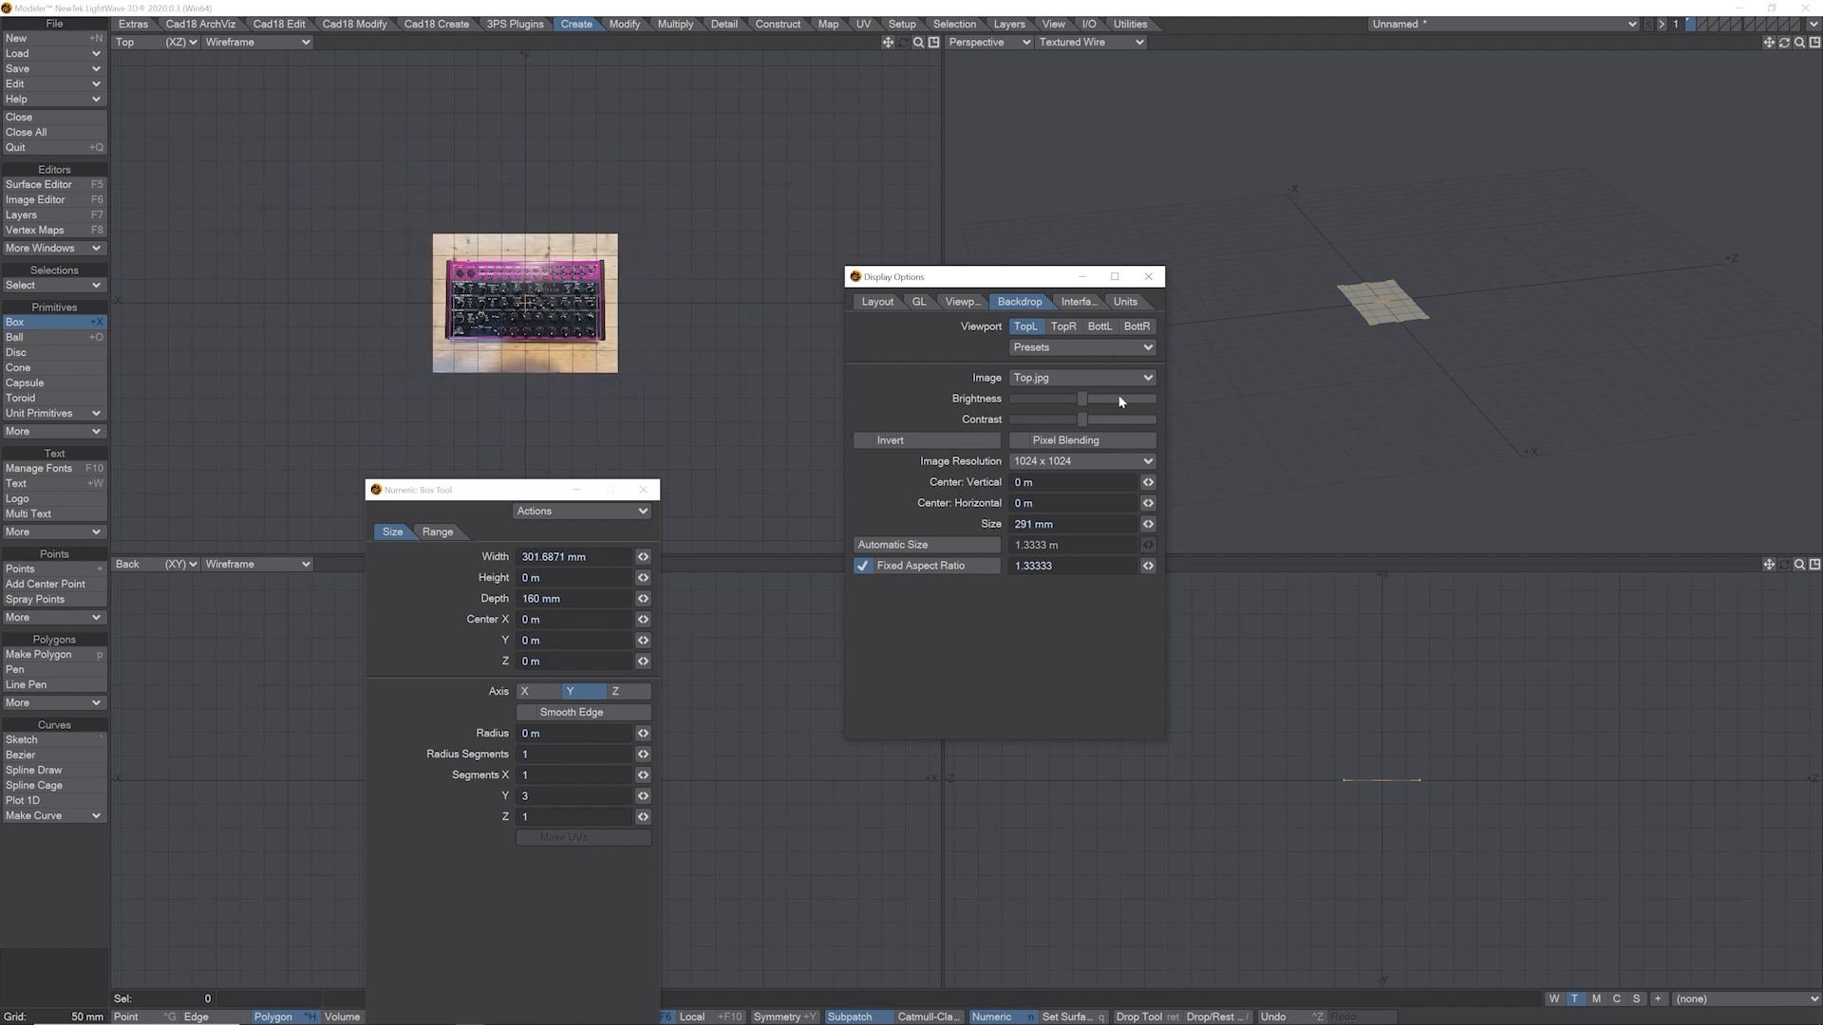
mouse_move(888, 43)
left_mouse_down()
mouse_move(875, 91)
mouse_move(1007, 43)
mouse_move(897, 0)
mouse_move(921, 51)
left_mouse_up()
left_click_drag(1148, 524, 1134, 524)
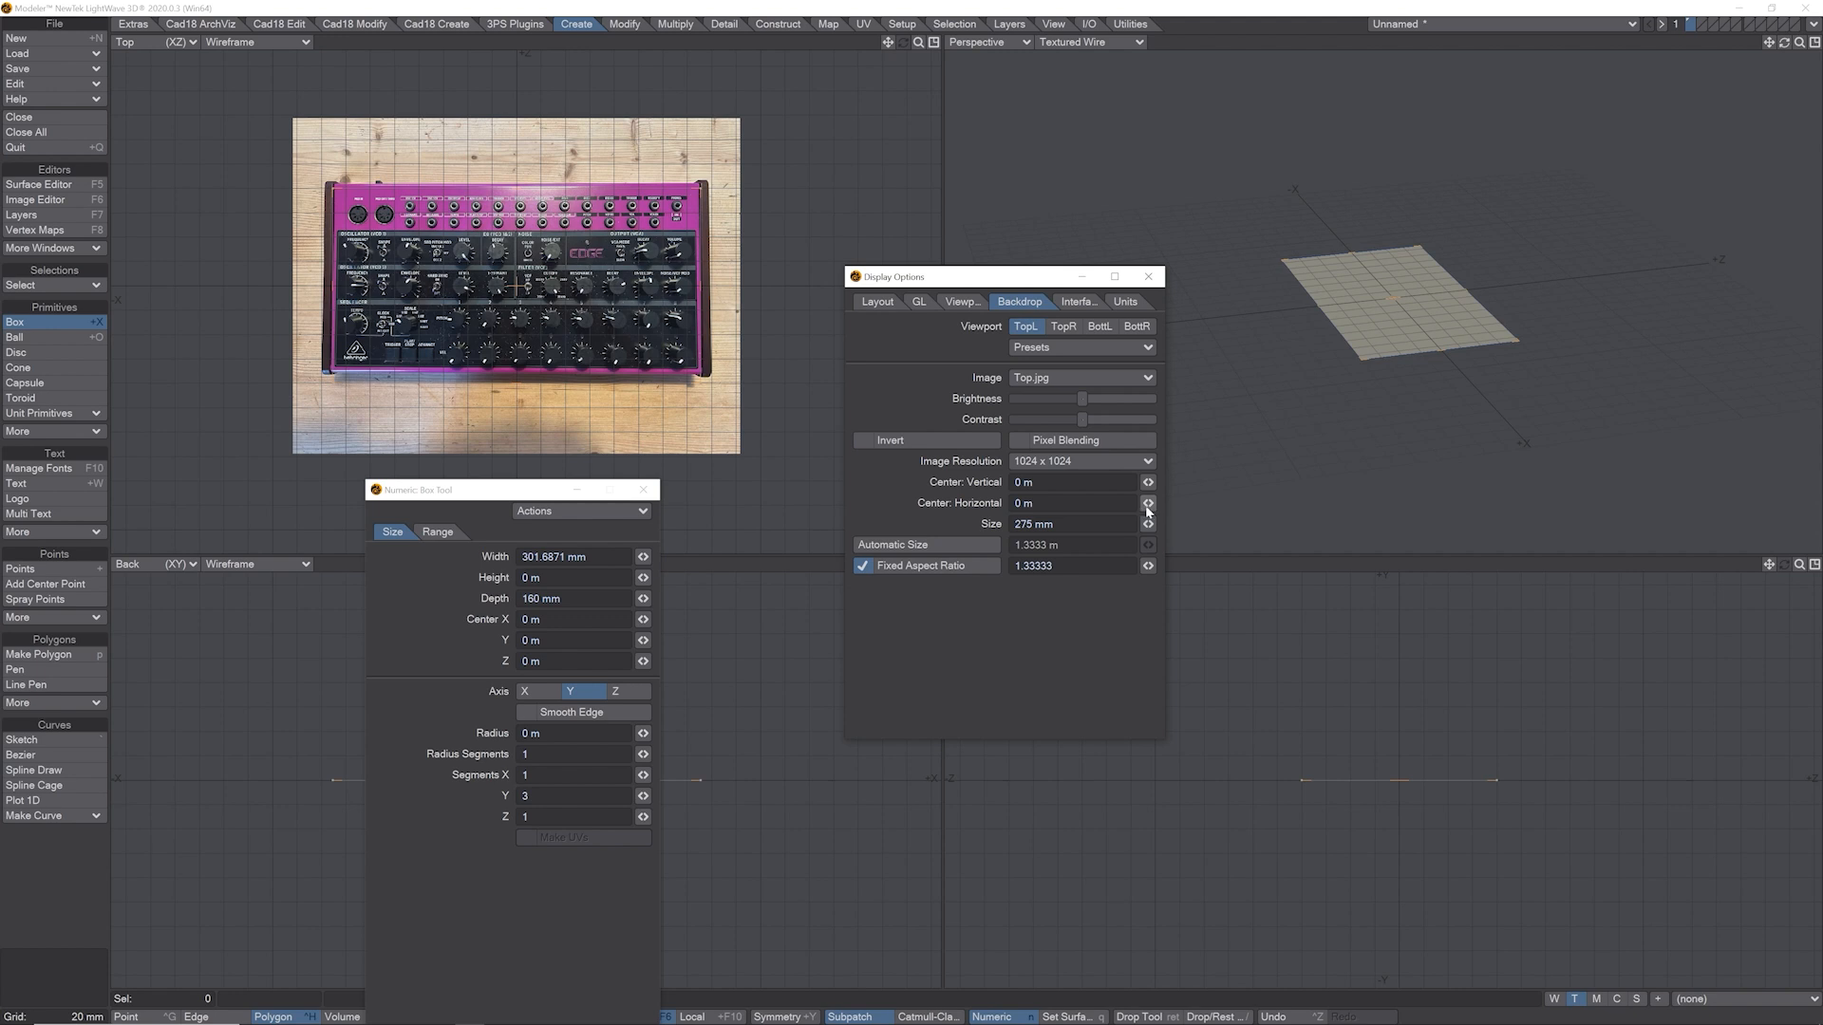
left_click_drag(1148, 483, 1145, 482)
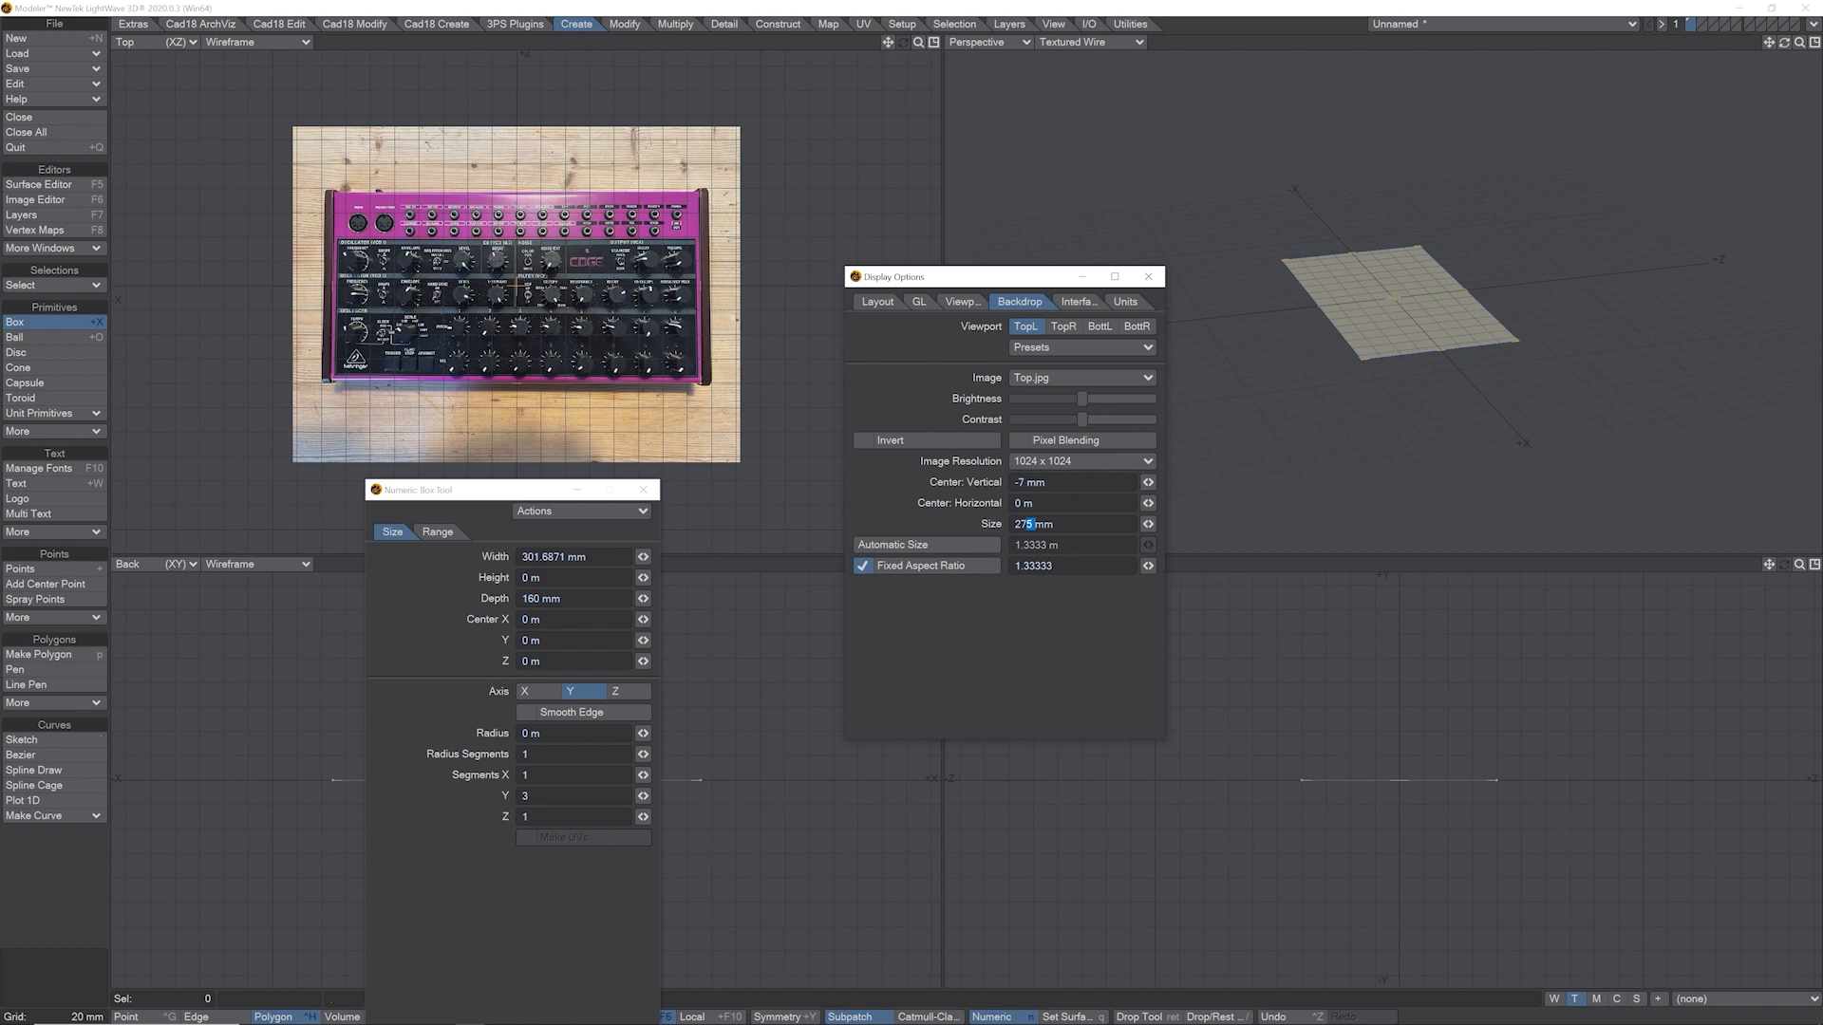
key("Return")
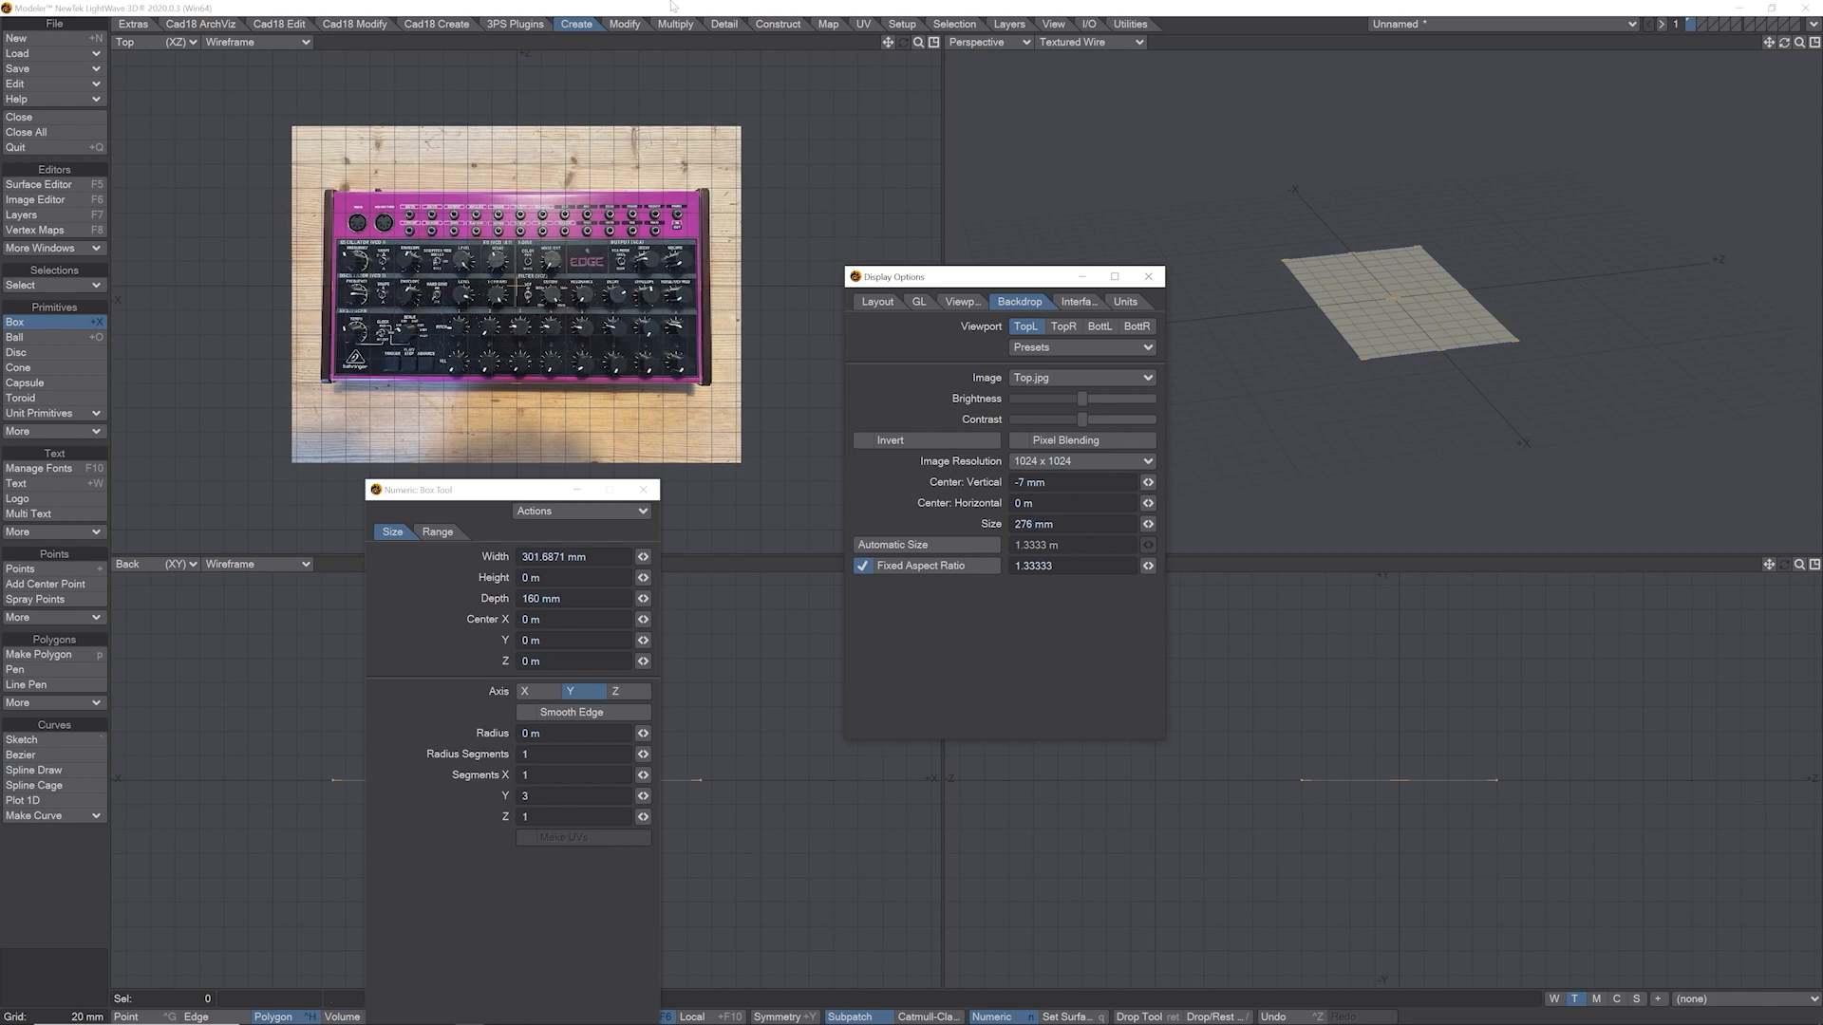
Finish the box in a maximised top view, select its polygon, and enlarge the backdrop to 283 mm.
key("KP_0")
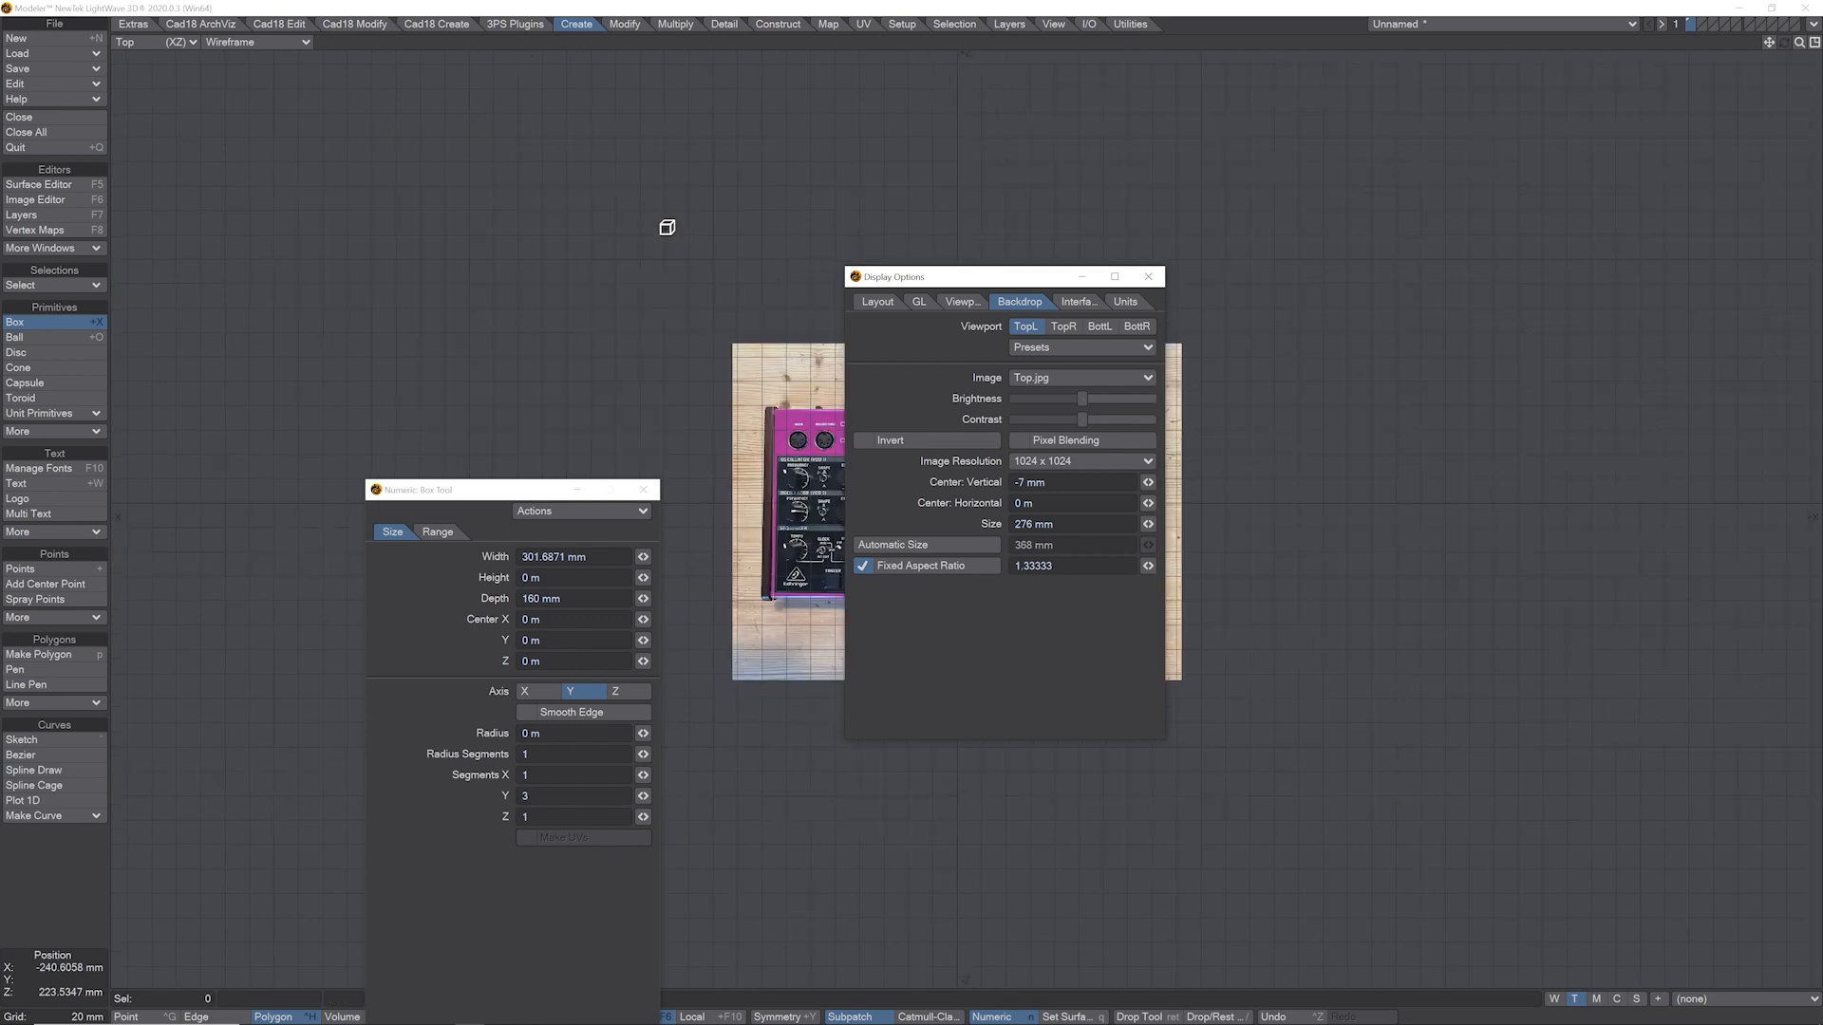
scroll(1723, 77, "up", 2)
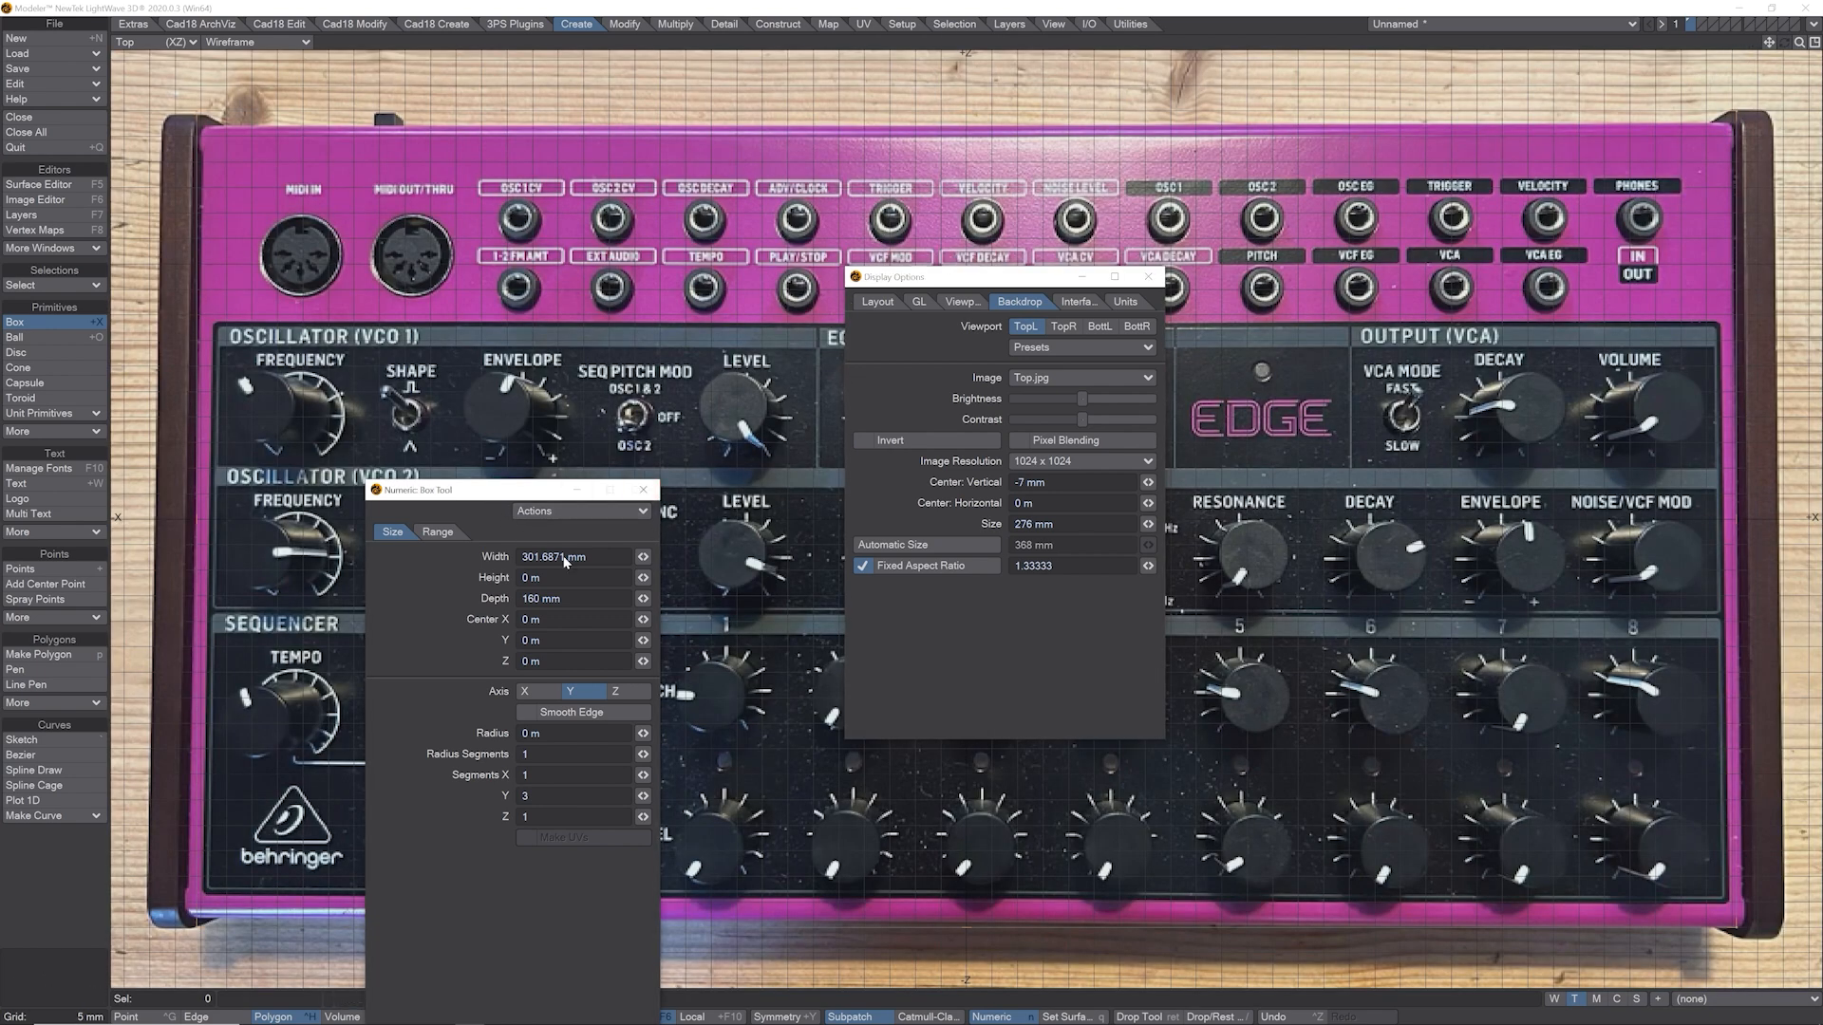
left_click(644, 490)
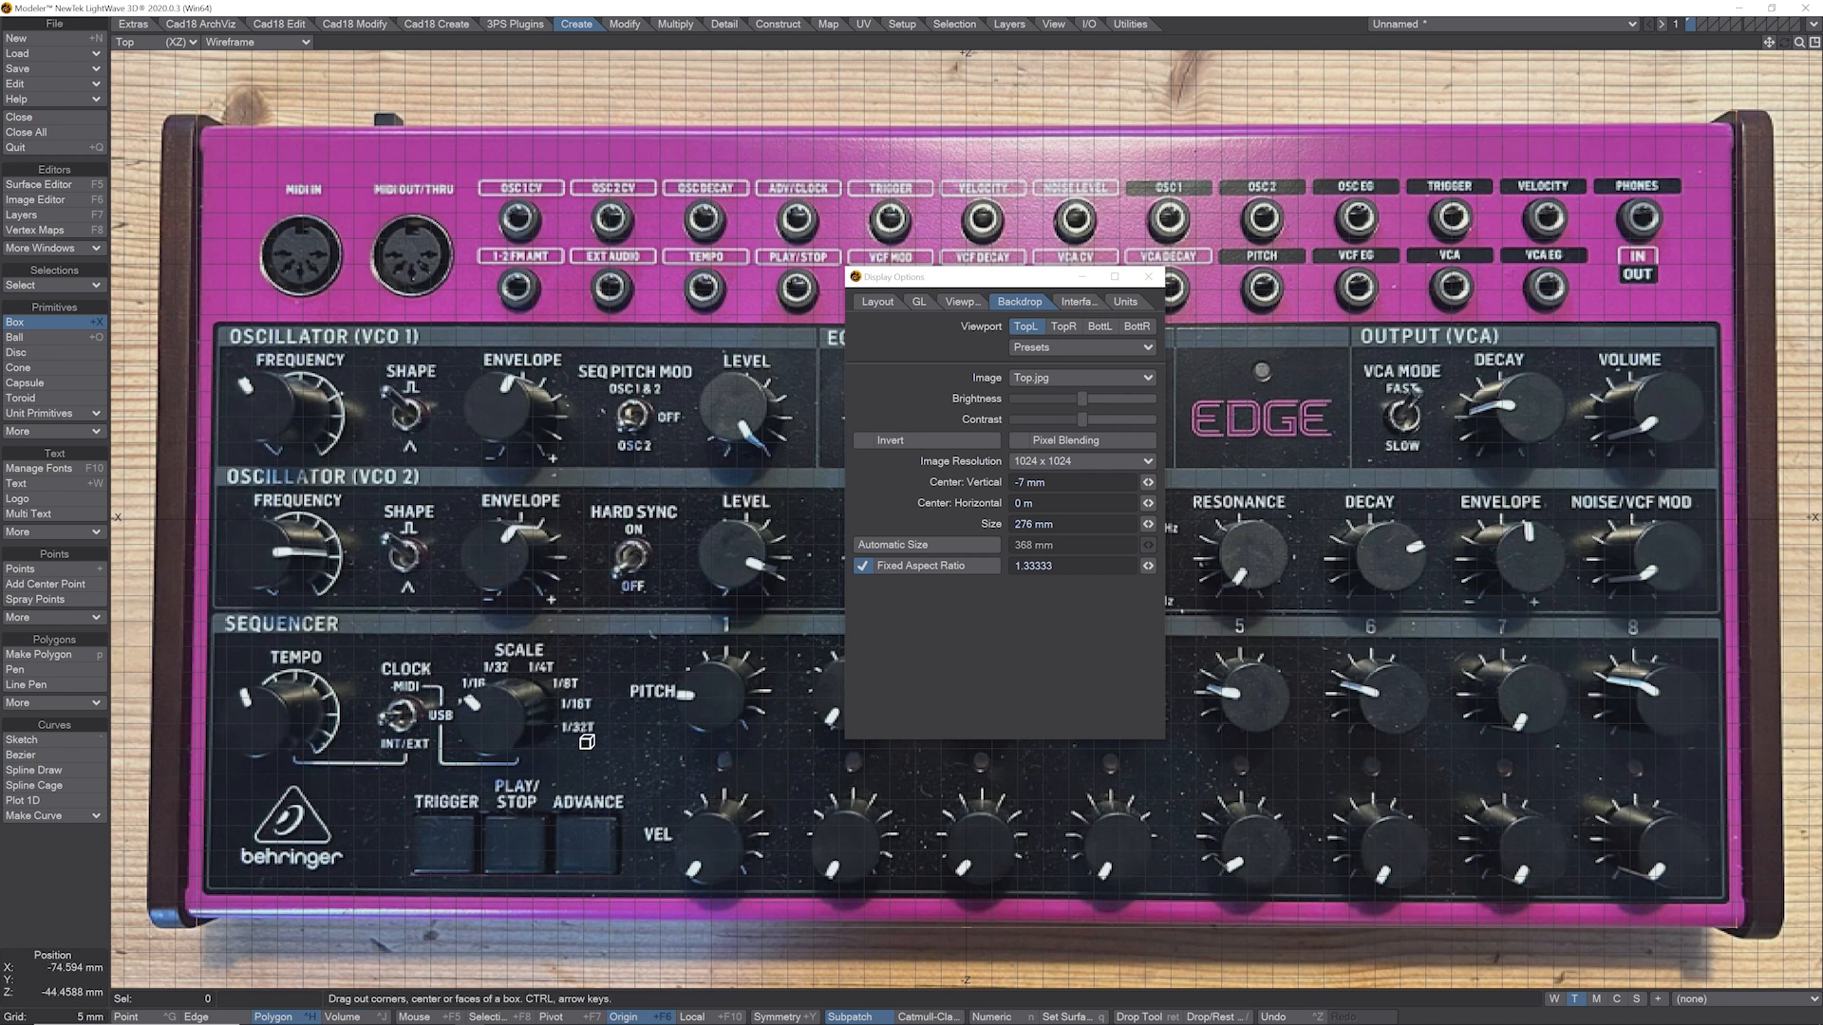
key("space")
left_click(226, 101)
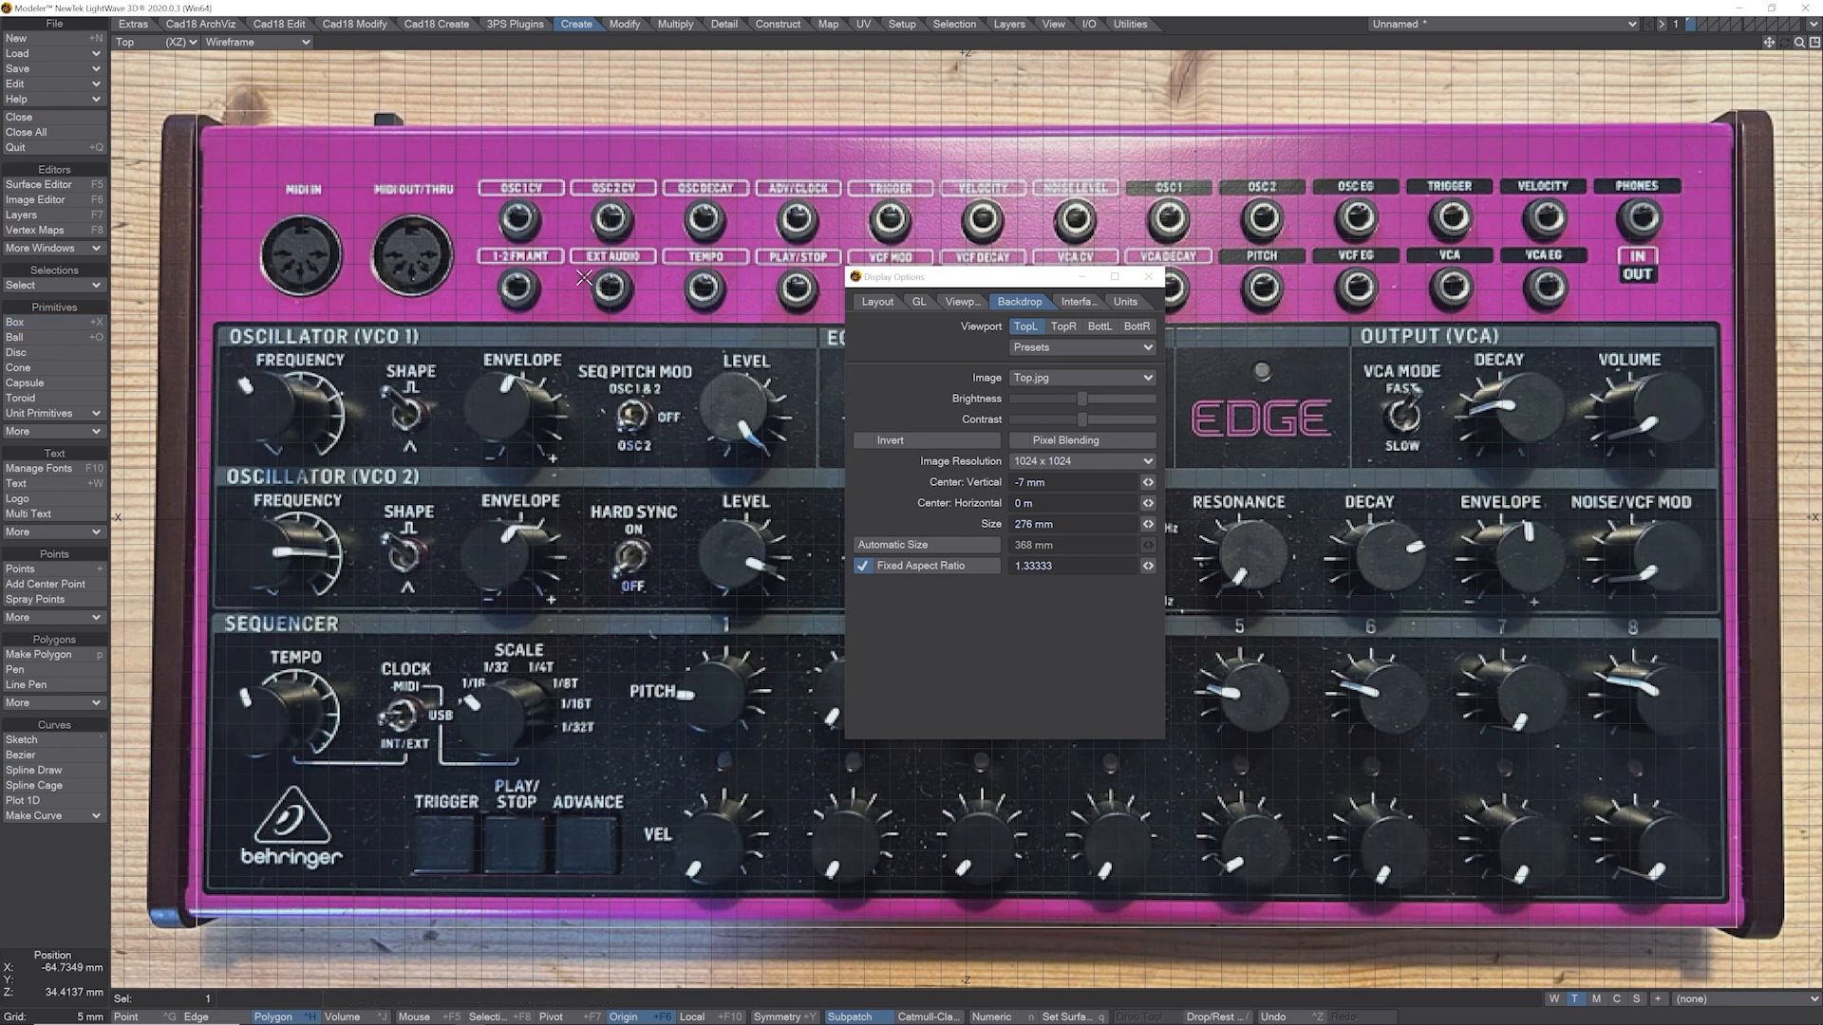
left_click_drag(1147, 525, 1175, 525)
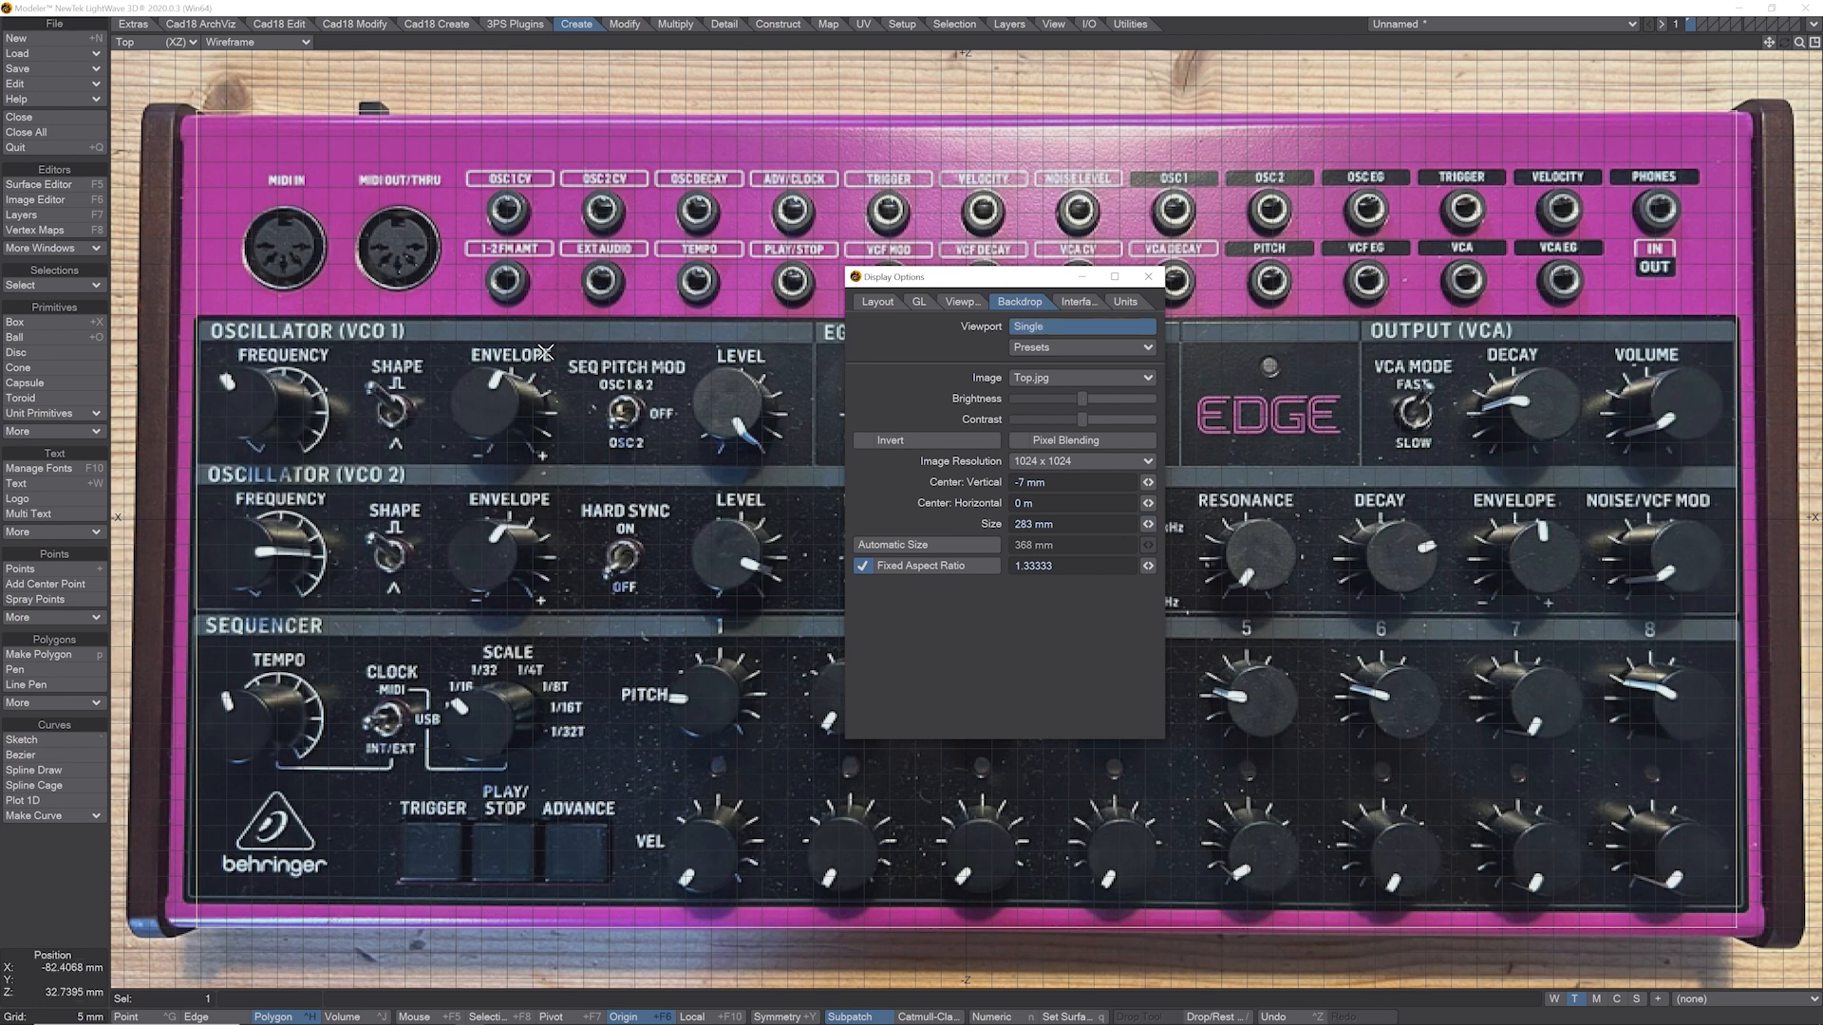
Stretch the box polygon in the top view to fit the synth's outline in the backdrop.
key("space")
key("space")
key("space")
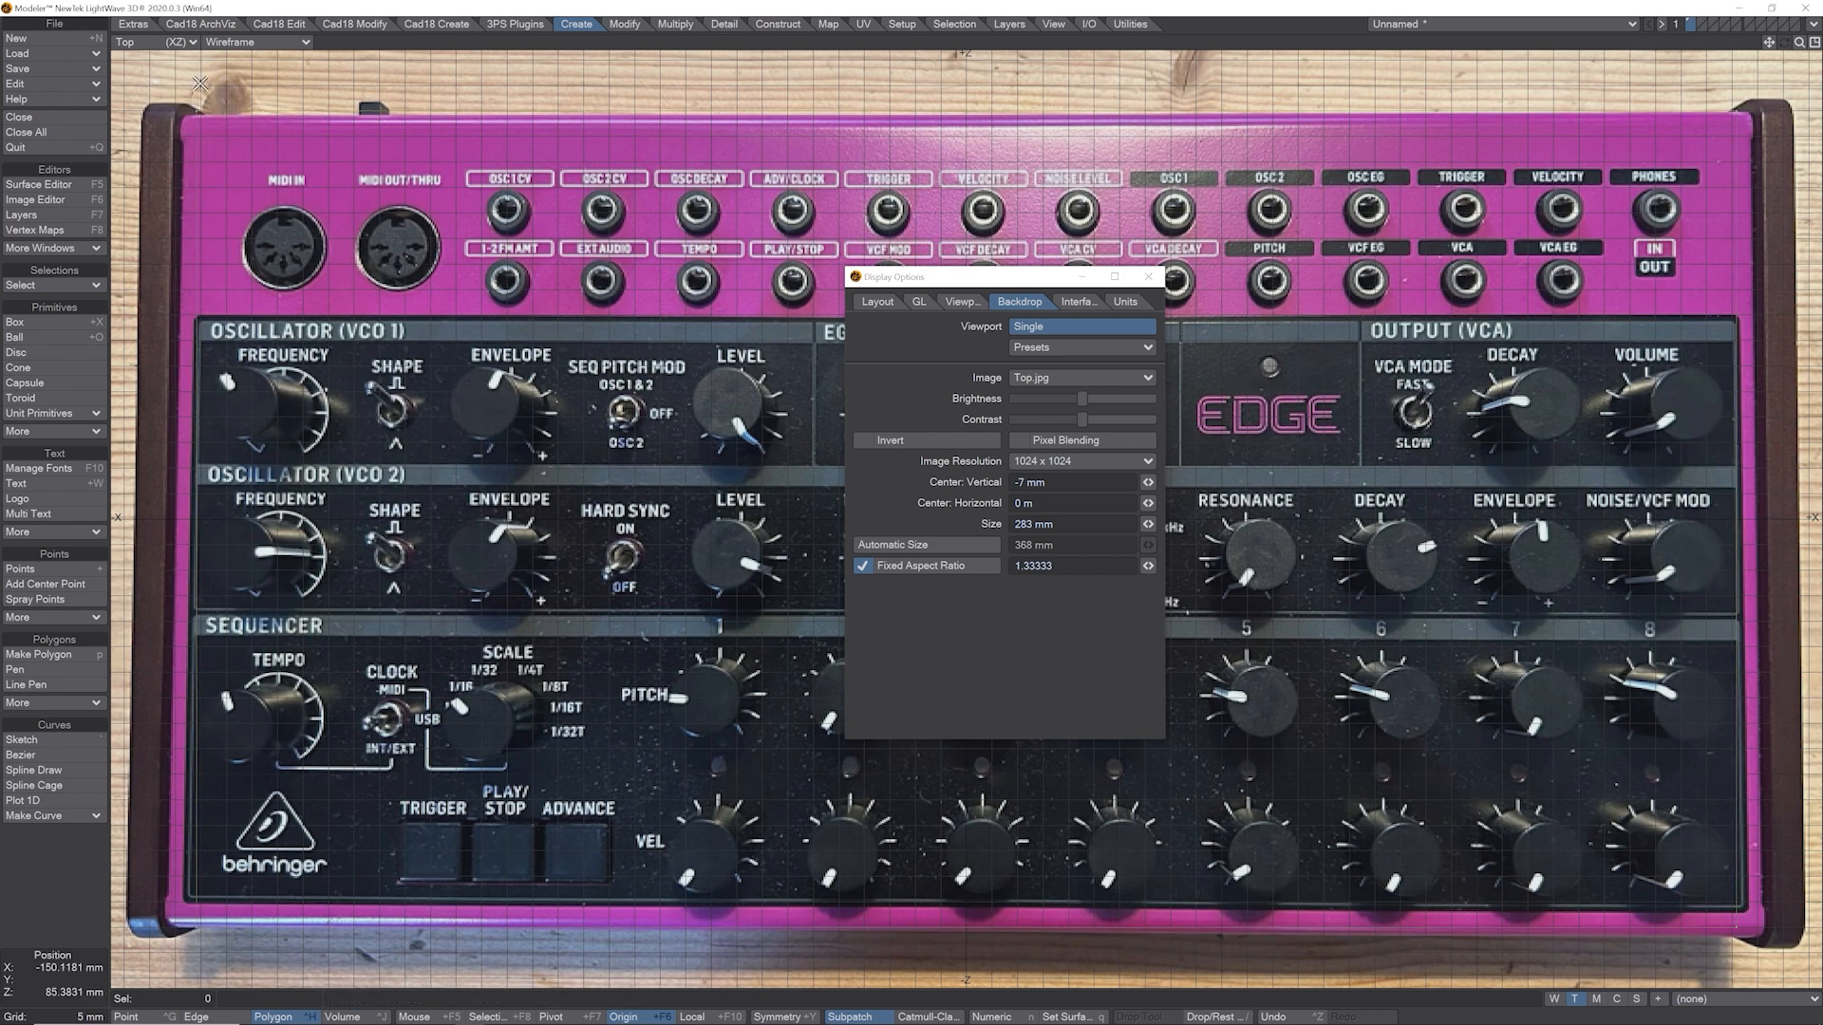
key("h")
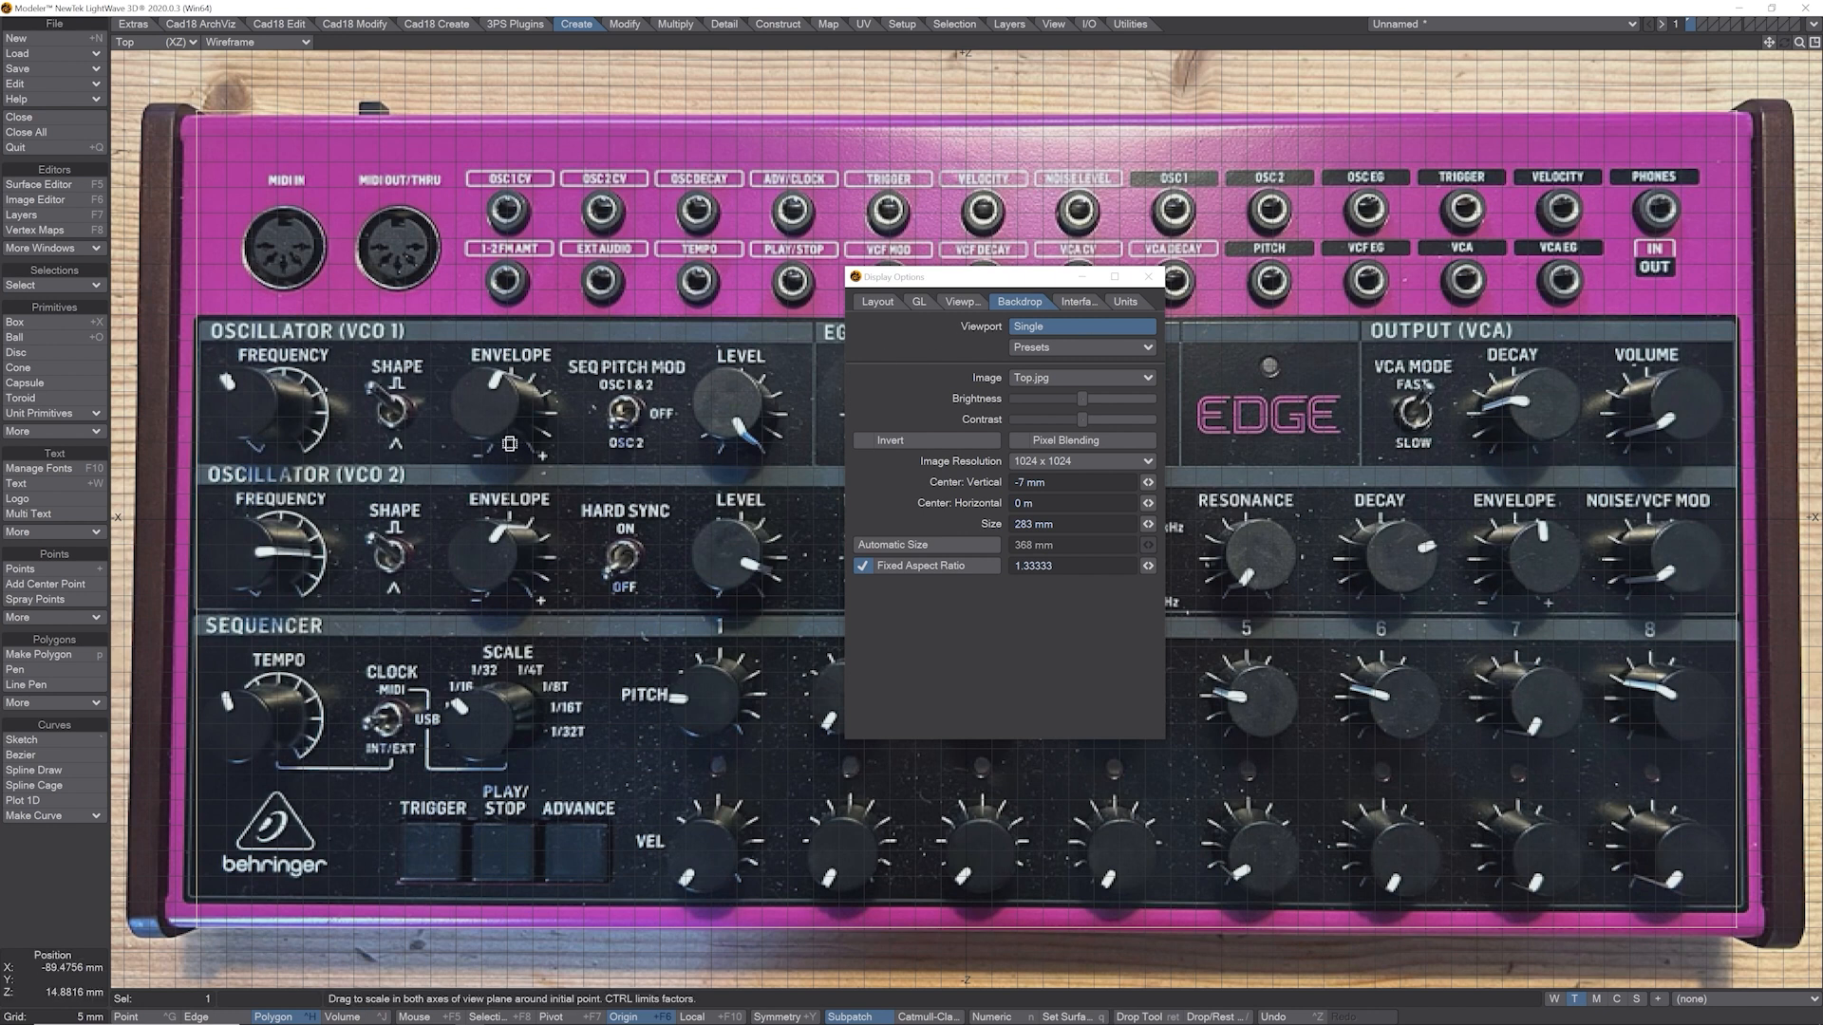
left_click_drag(562, 493, 581, 493)
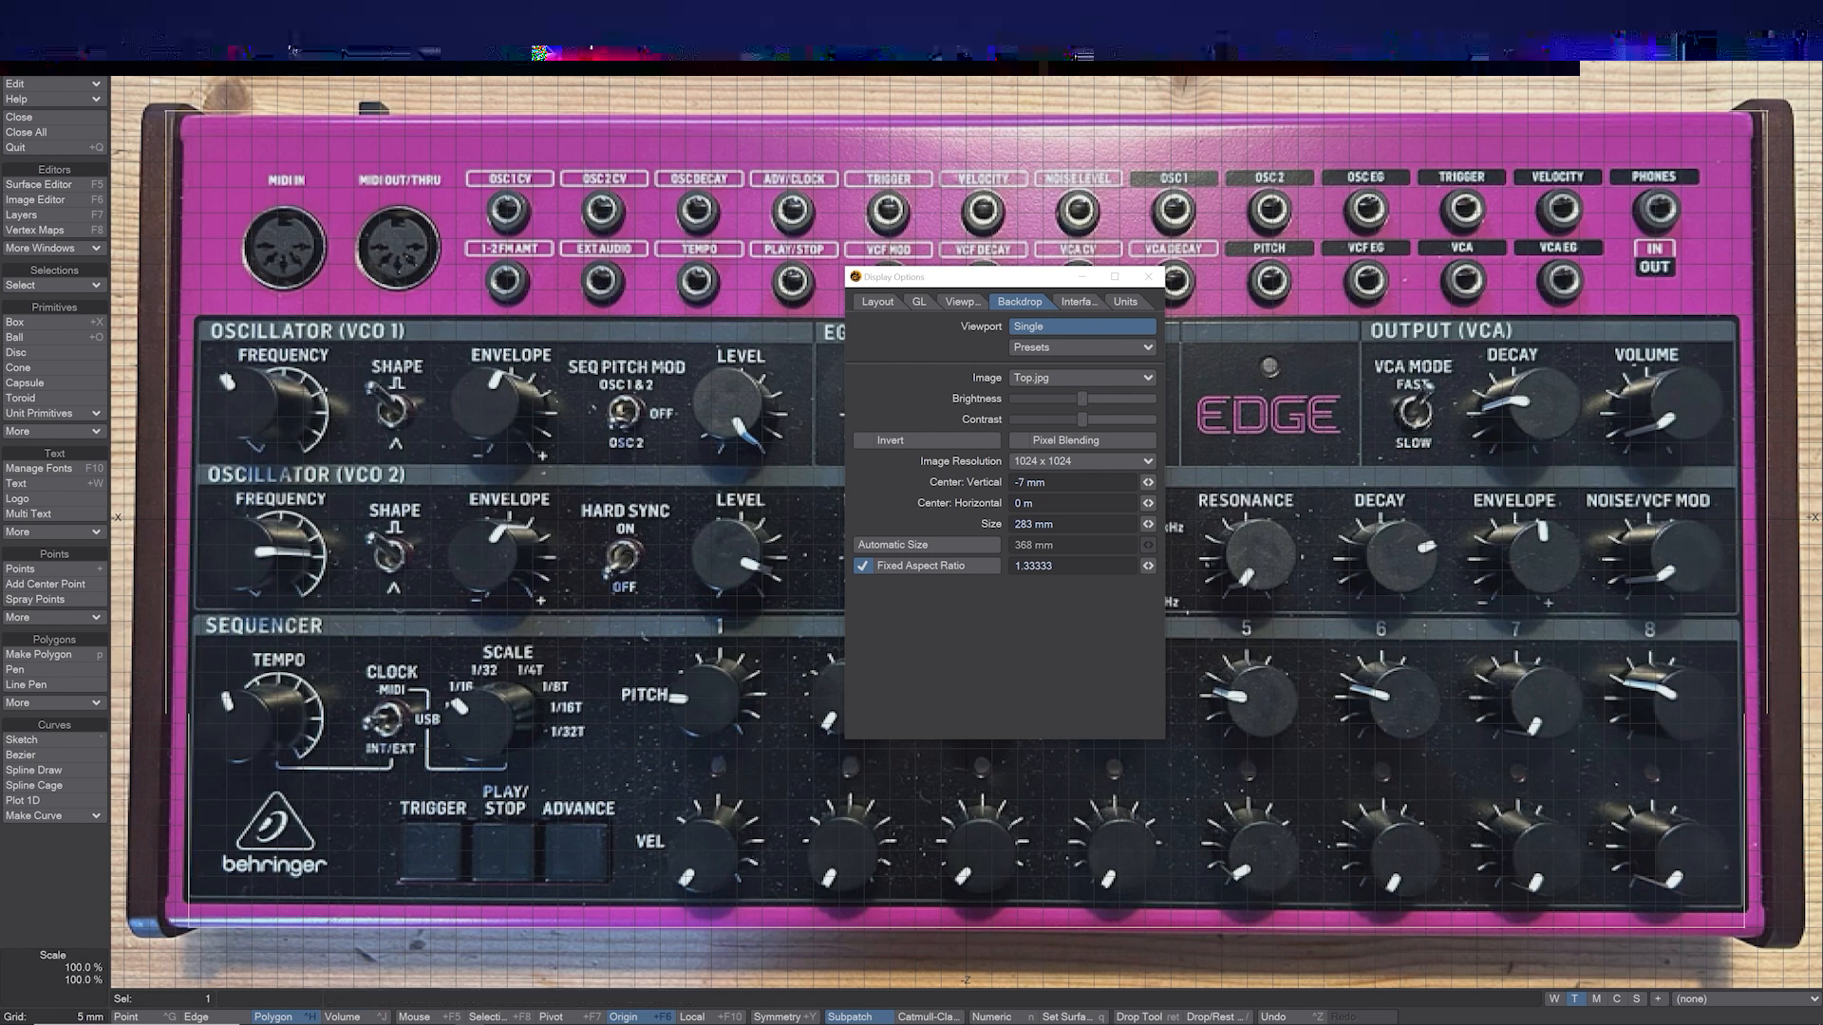